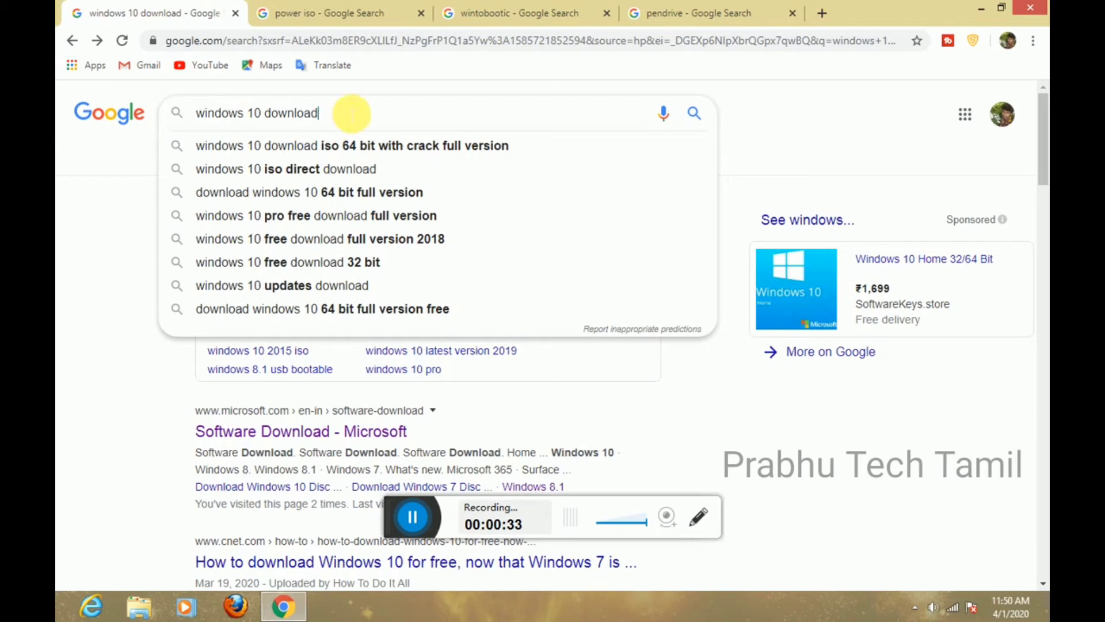
# Dismiss the Google suggestions to show the 'windows 10 download' results
pyautogui.click(75, 277)
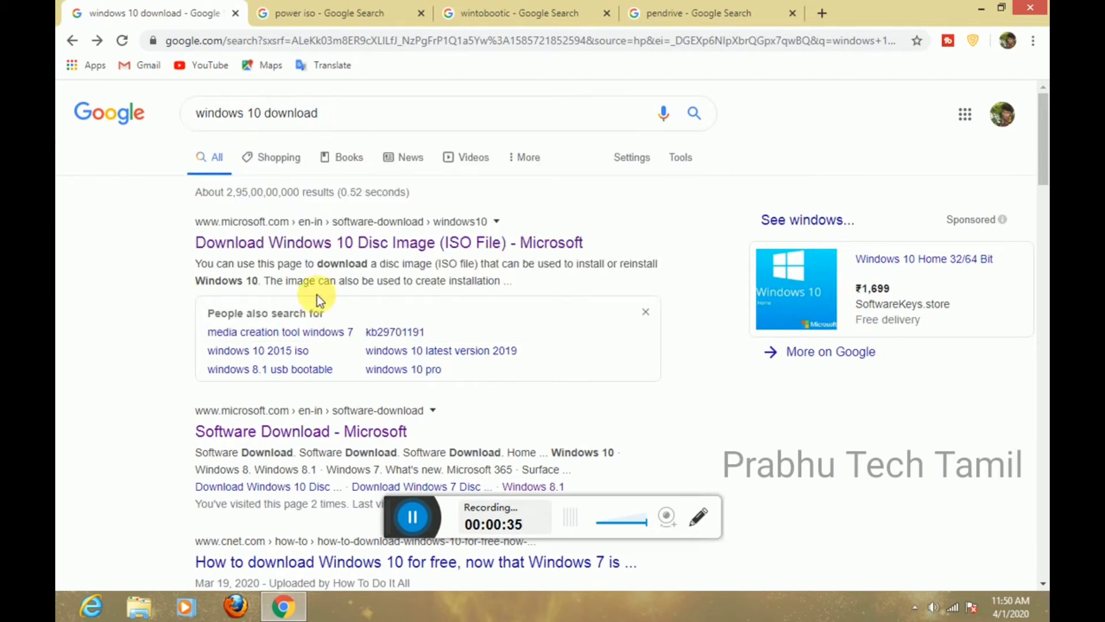
# Open Microsoft's Windows 10 disc image page and select and confirm the Windows 10 edition
pyautogui.click(370, 245)
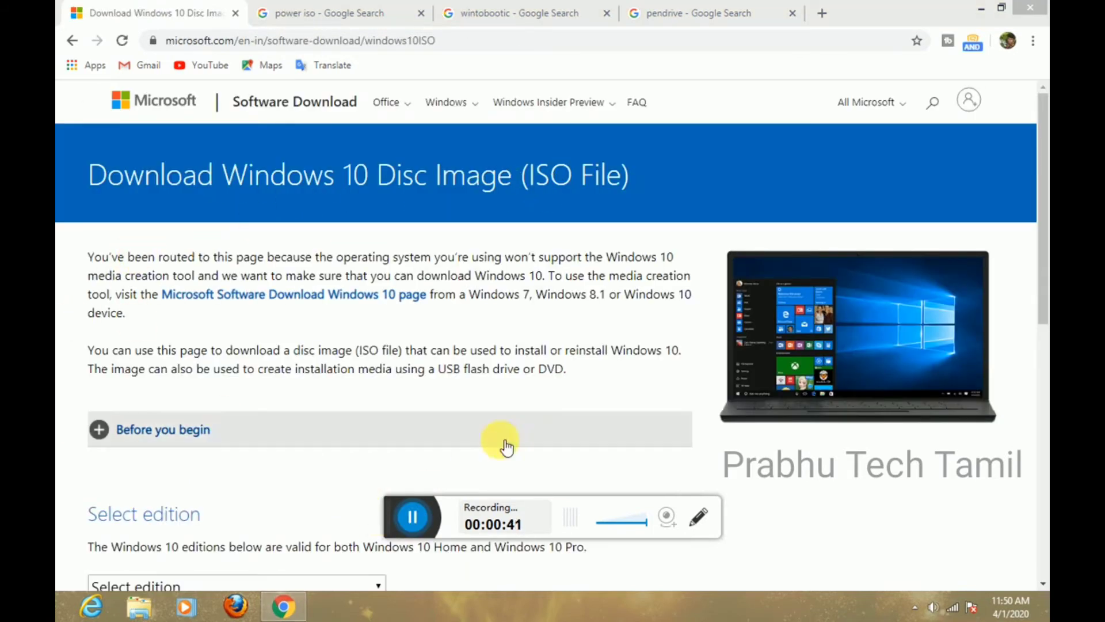
pyautogui.moveTo(1042, 225); pyautogui.dragTo(1042, 346)
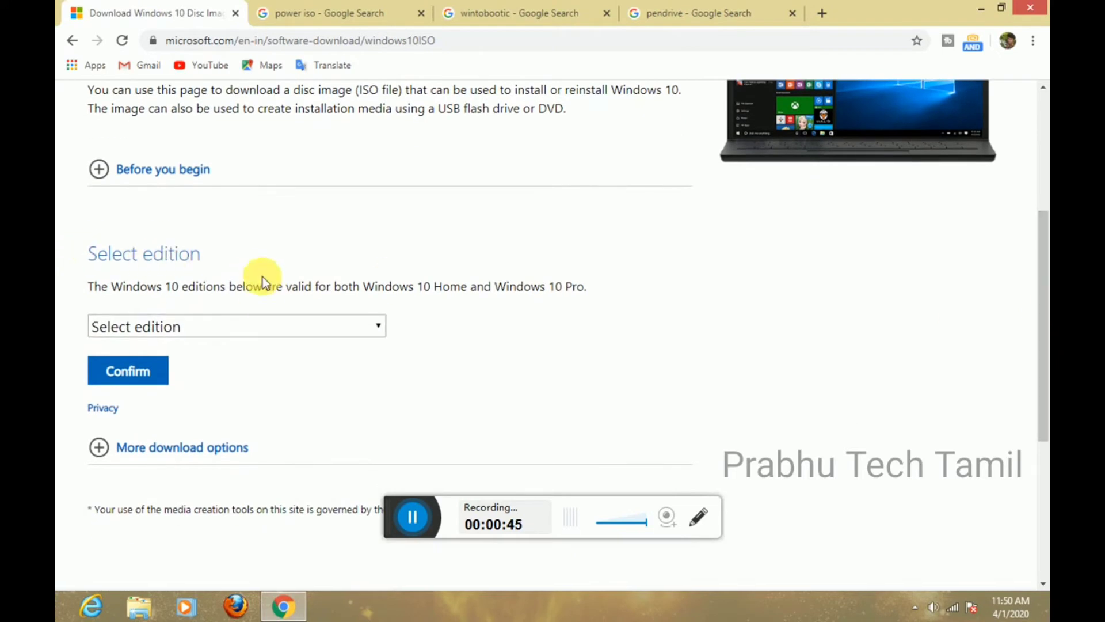
pyautogui.click(249, 328)
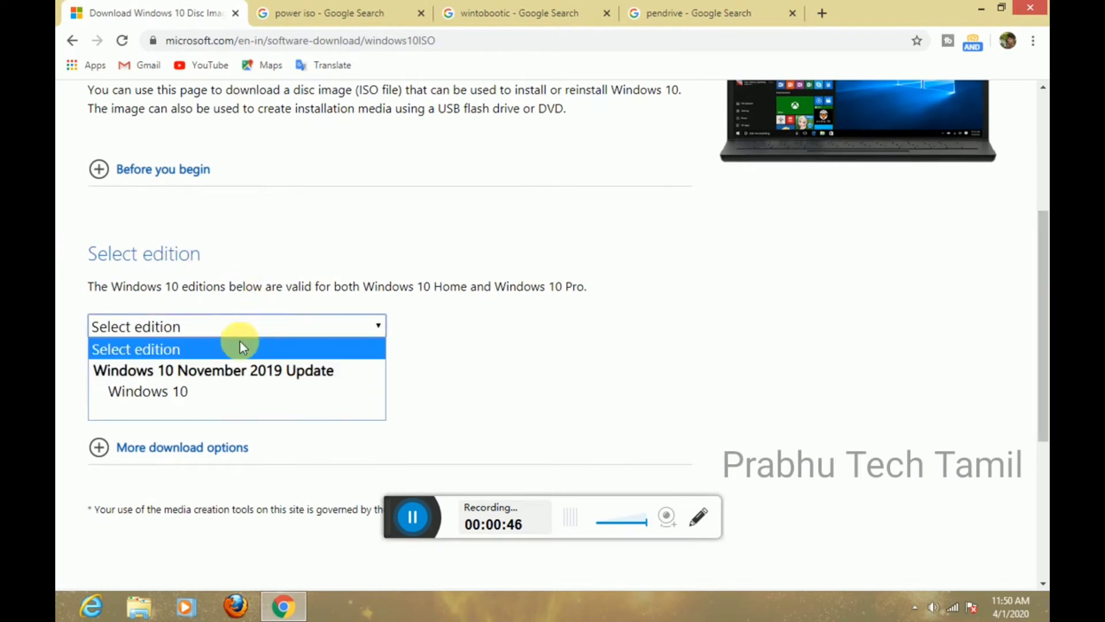
pyautogui.click(179, 396)
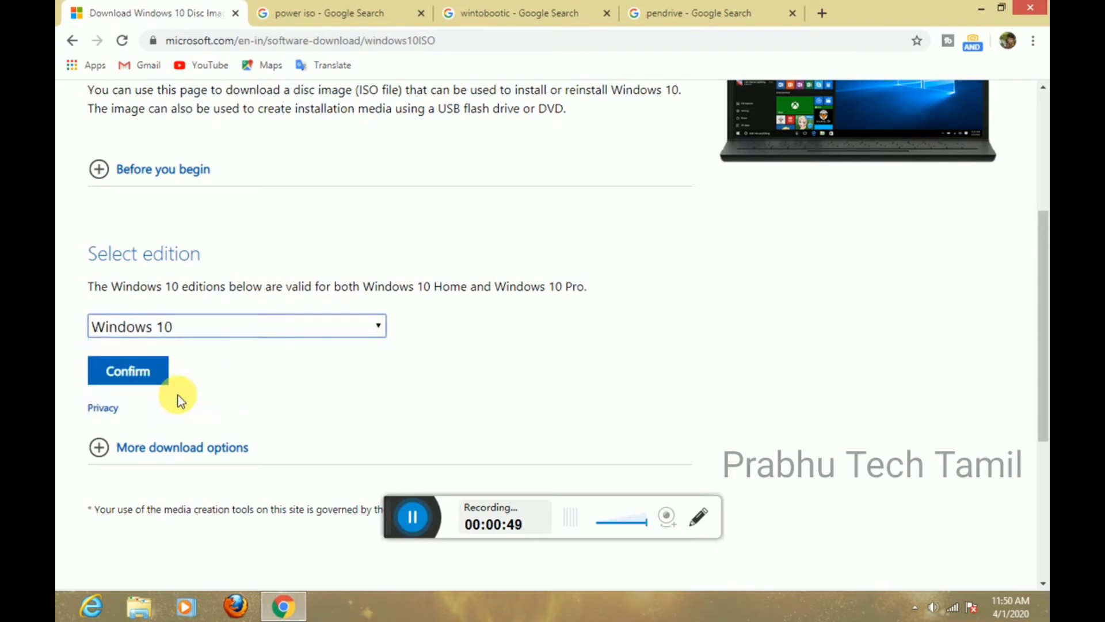
pyautogui.click(151, 374)
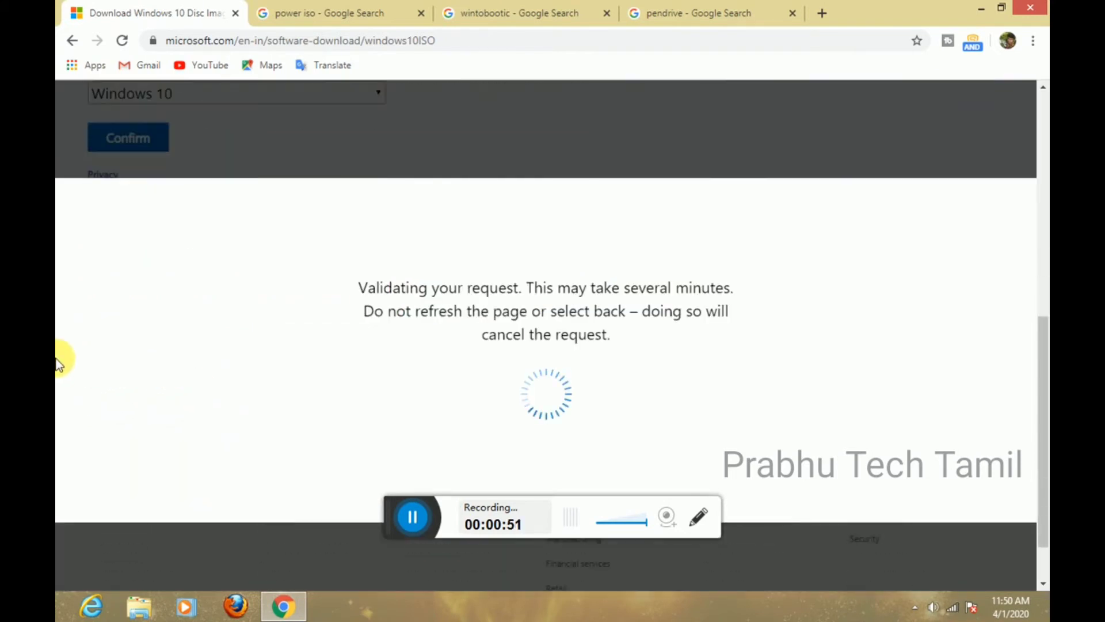
# Choose and confirm English as the product language to get the 64-bit and 32-bit links
pyautogui.click(188, 372)
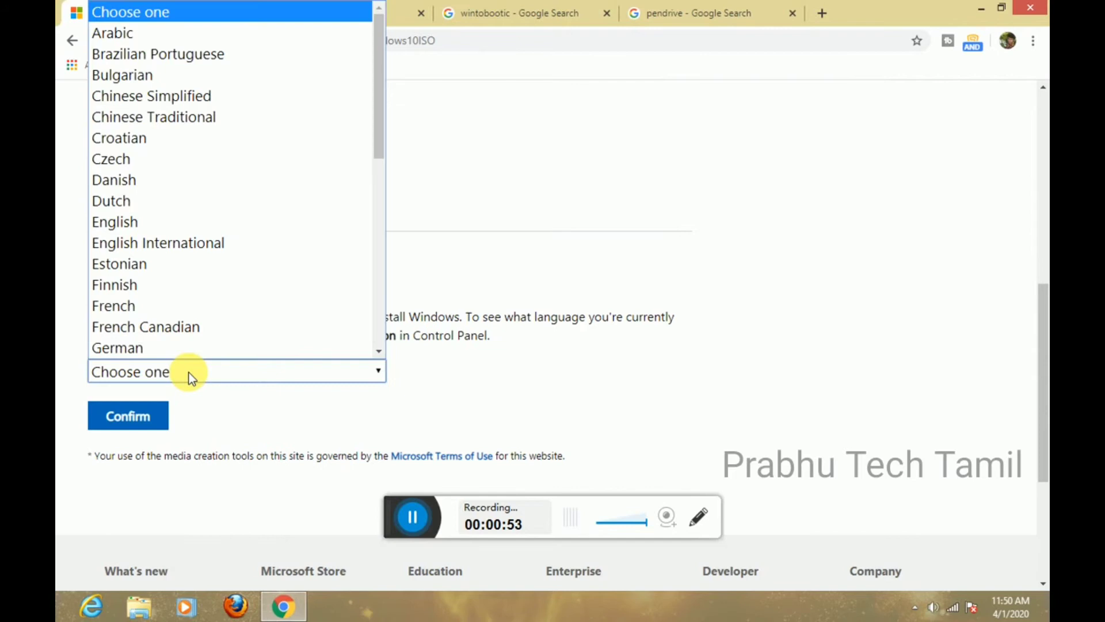
pyautogui.click(127, 222)
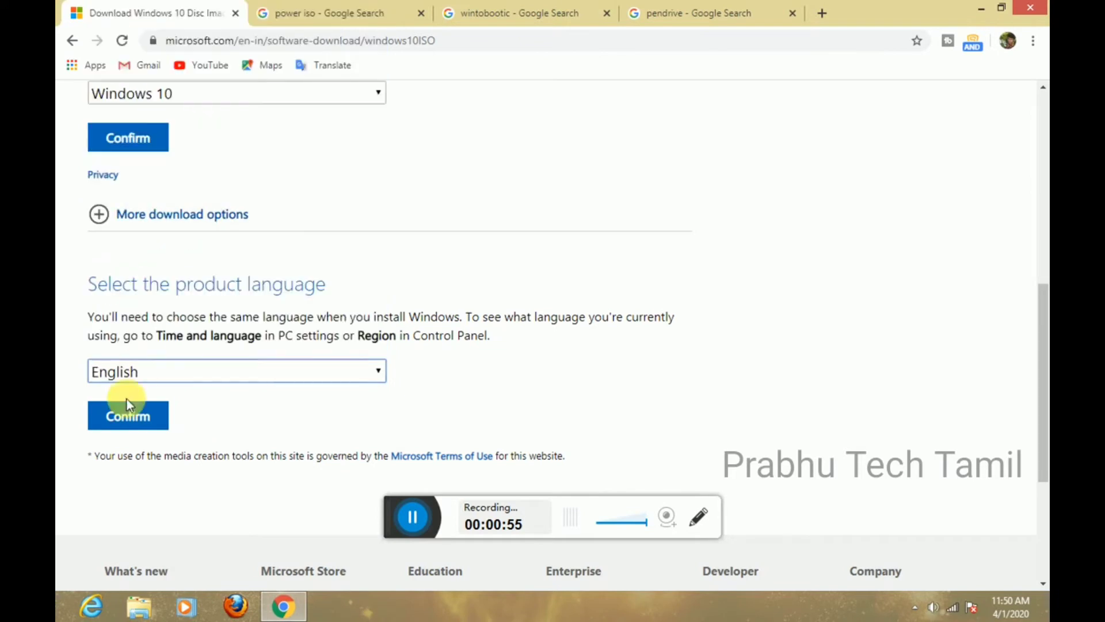
pyautogui.click(127, 417)
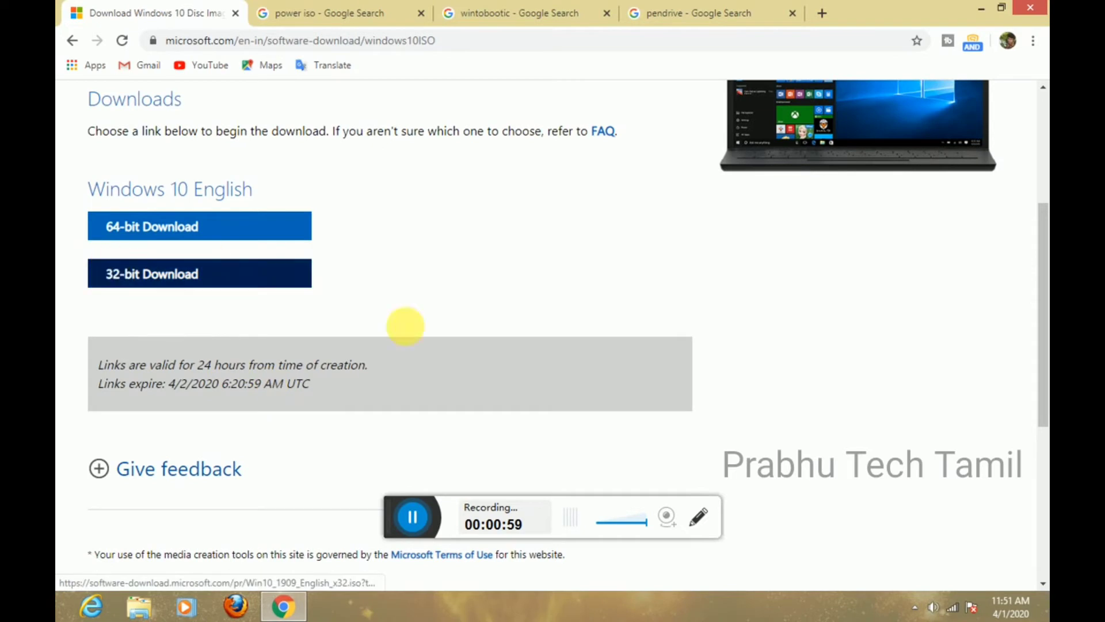
pyautogui.scroll(1, 357, 299)
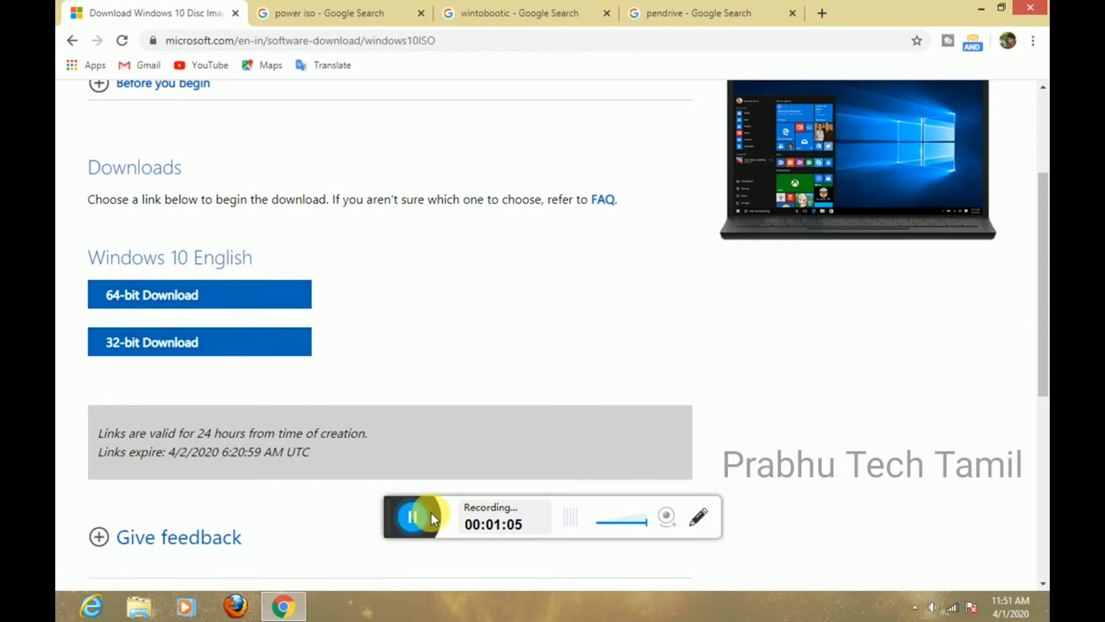
# On the 'power iso' results tab, dismiss the extension popup and open the second PowerISO result
pyautogui.click(343, 8)
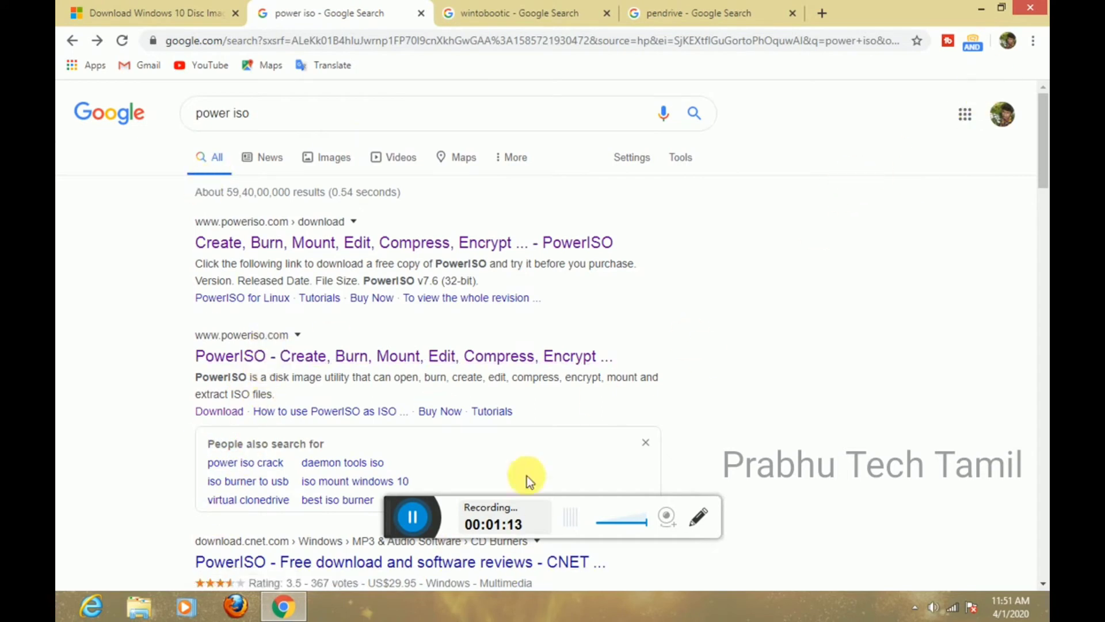
pyautogui.click(413, 516)
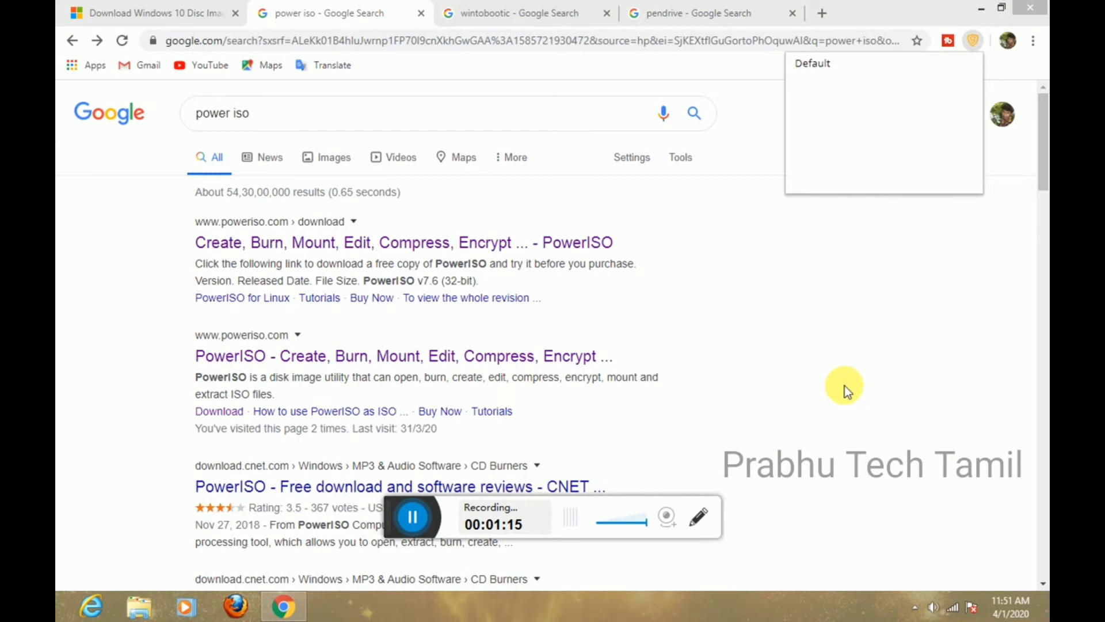
pyautogui.click(844, 386)
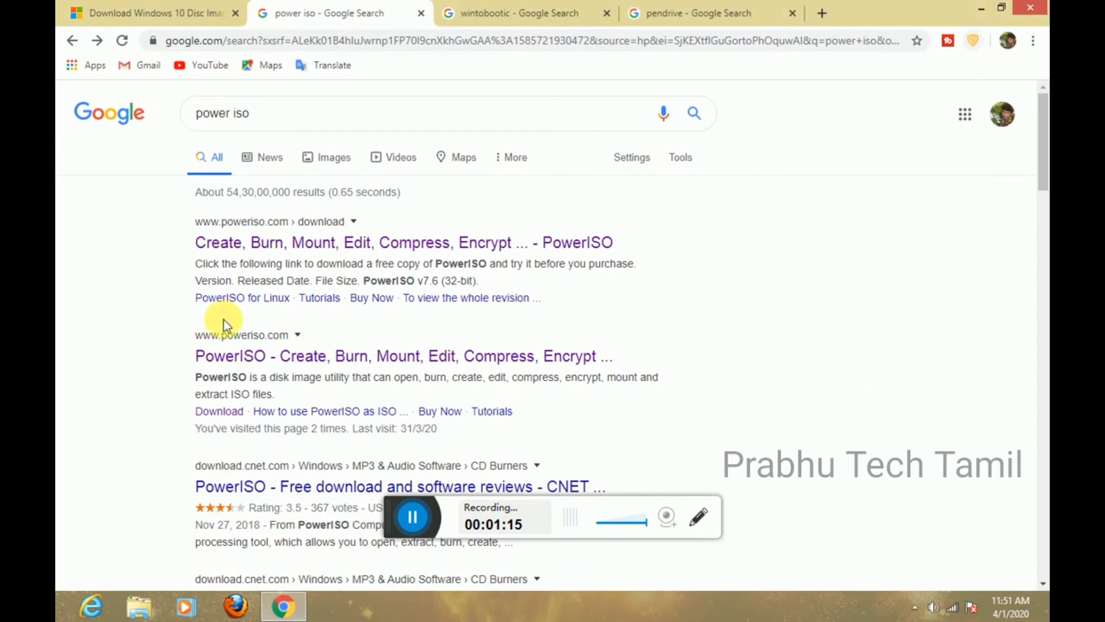
pyautogui.click(298, 358)
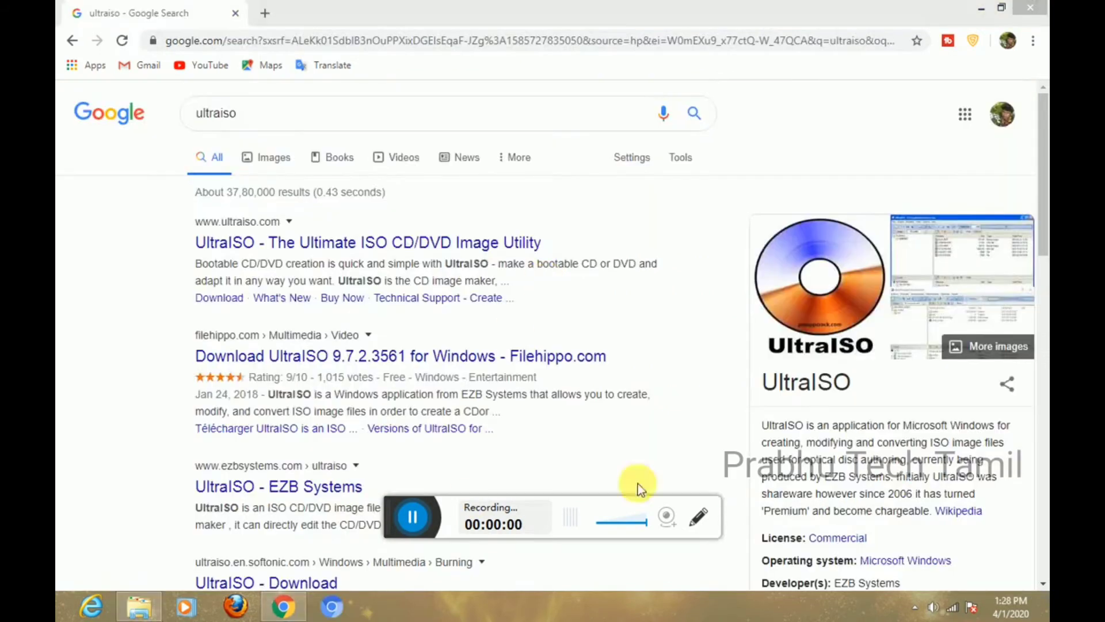
pyautogui.click(266, 243)
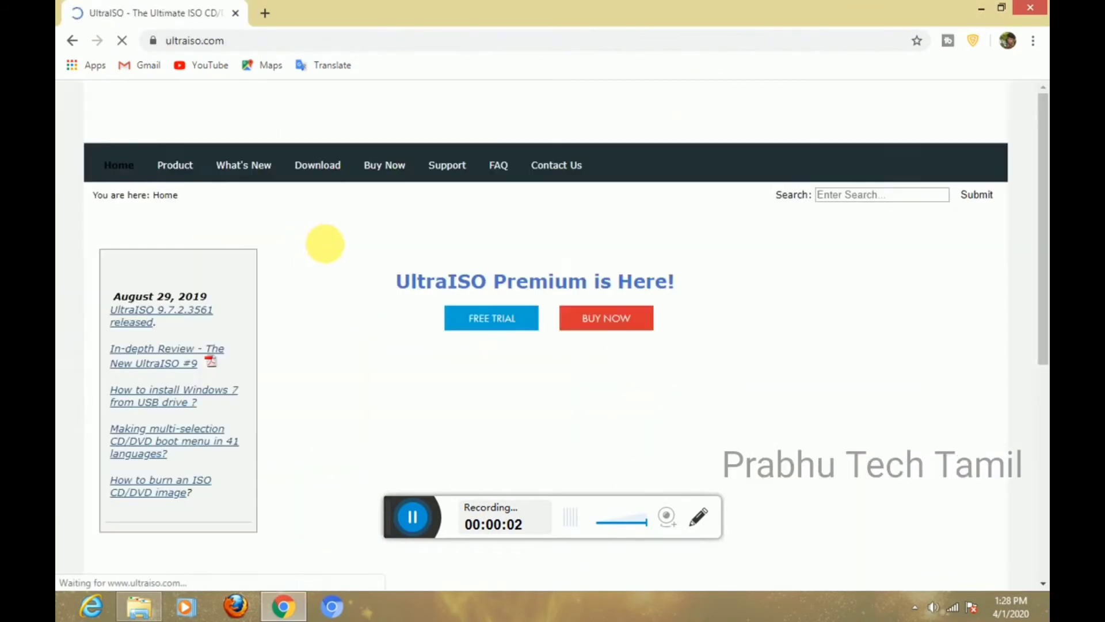
pyautogui.moveTo(1042, 222); pyautogui.dragTo(1042, 184)
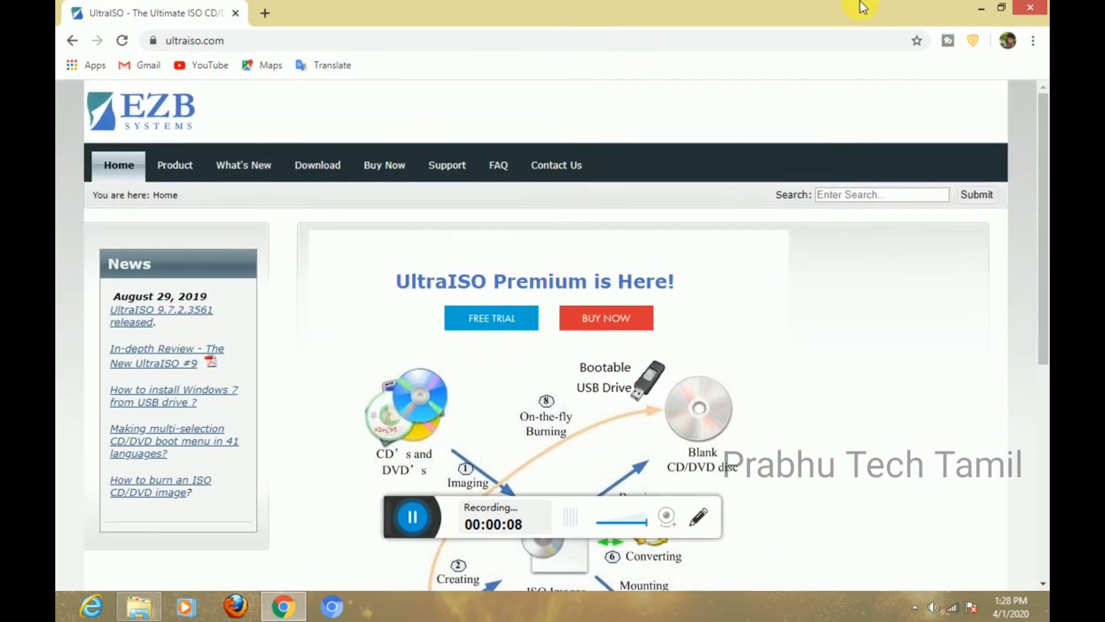
pyautogui.click(78, 44)
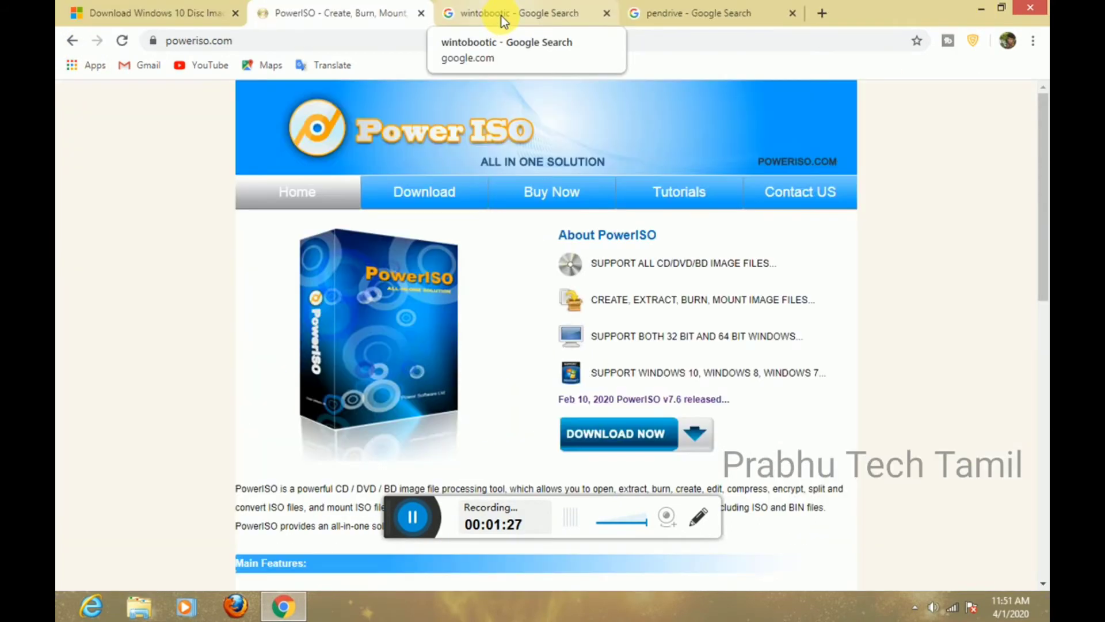
# From the wintobootic results, open FindMySoft's 'Download WiNToBootic Free' page
pyautogui.click(501, 15)
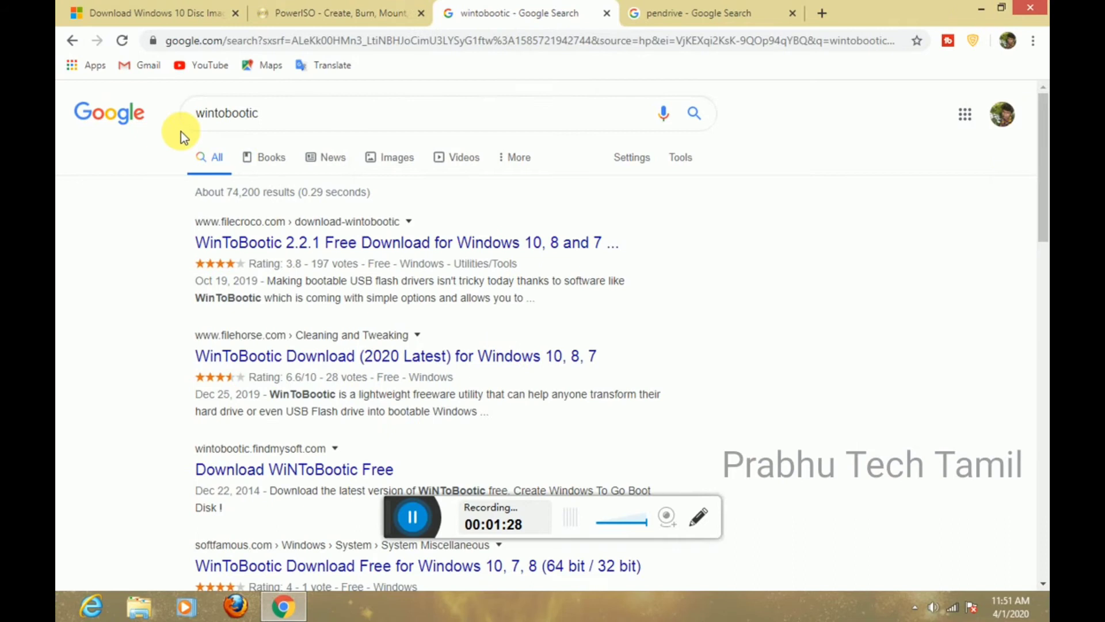
pyautogui.moveTo(291, 113); pyautogui.dragTo(156, 170)
pyautogui.click(88, 247)
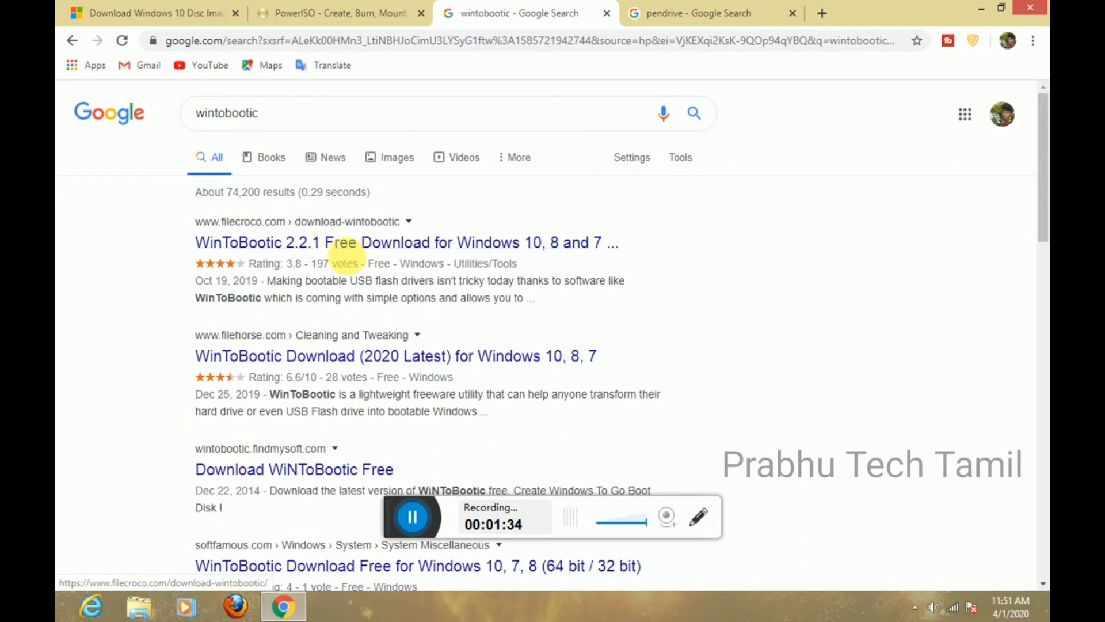
pyautogui.click(326, 469)
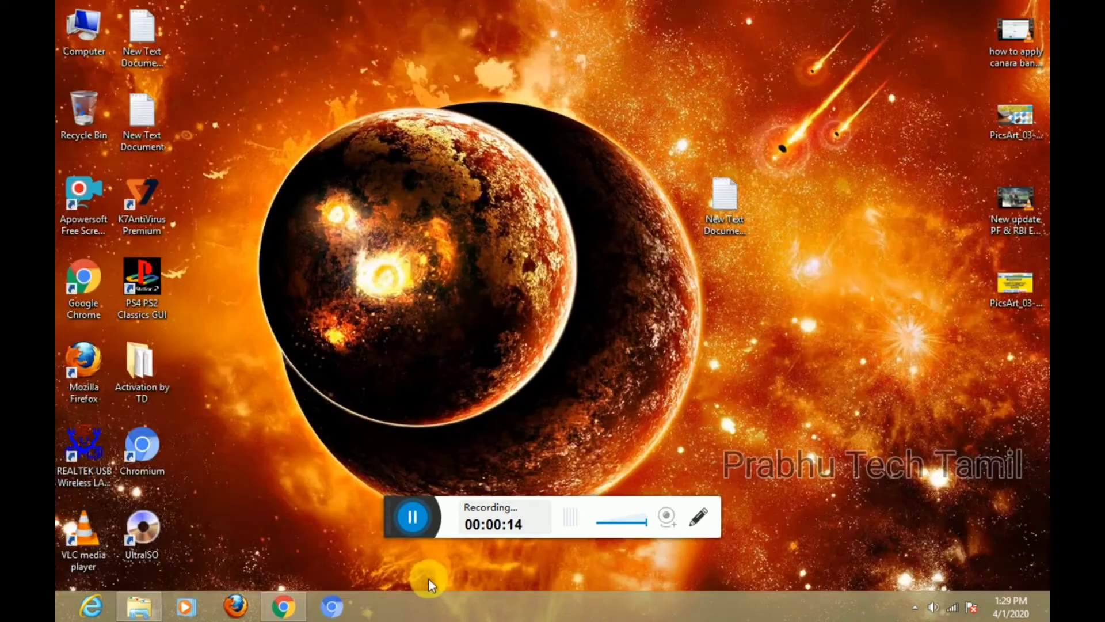
# Launch UltraISO with an empty image and open the Computer drive list
pyautogui.doubleClick(159, 540)
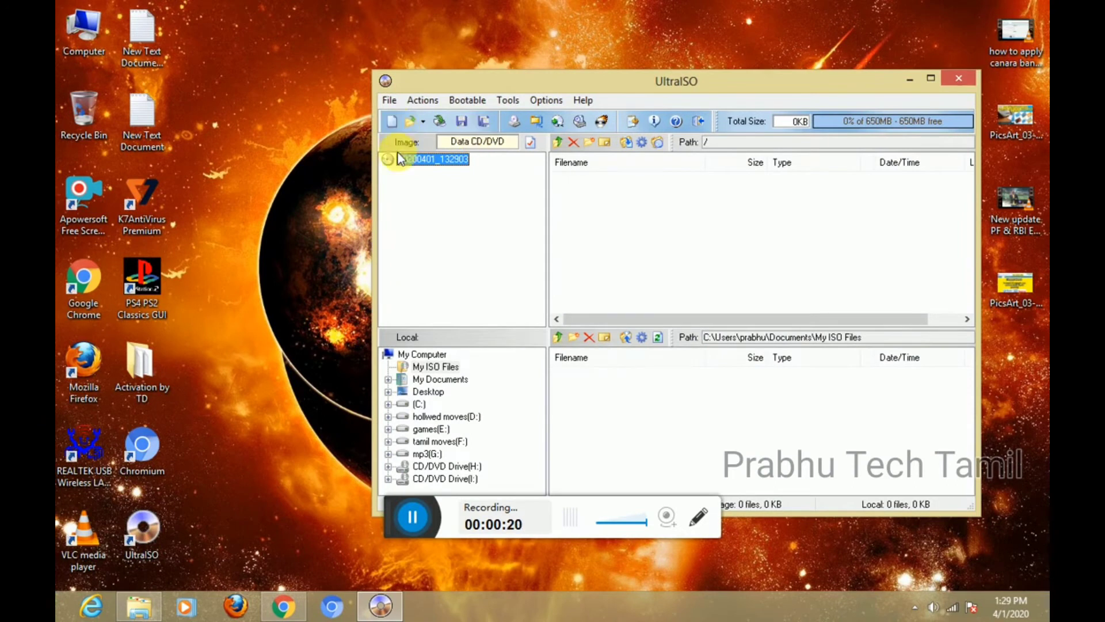
pyautogui.doubleClick(81, 29)
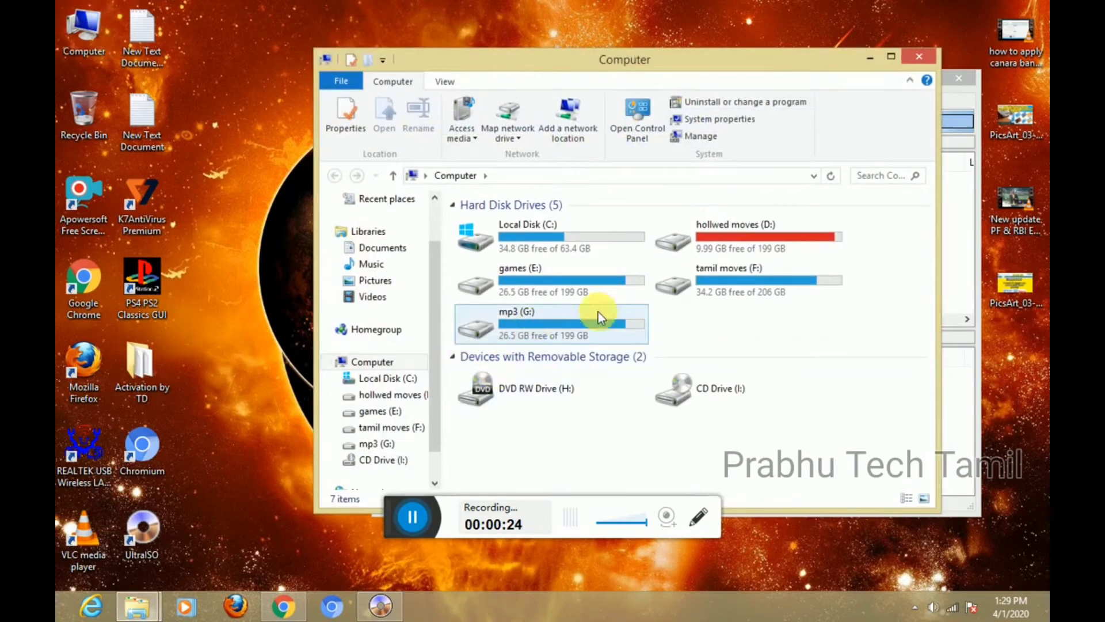
# Browse games (E:) > Software's > Software's > os > winds 10 in File Explorer
pyautogui.doubleClick(768, 288)
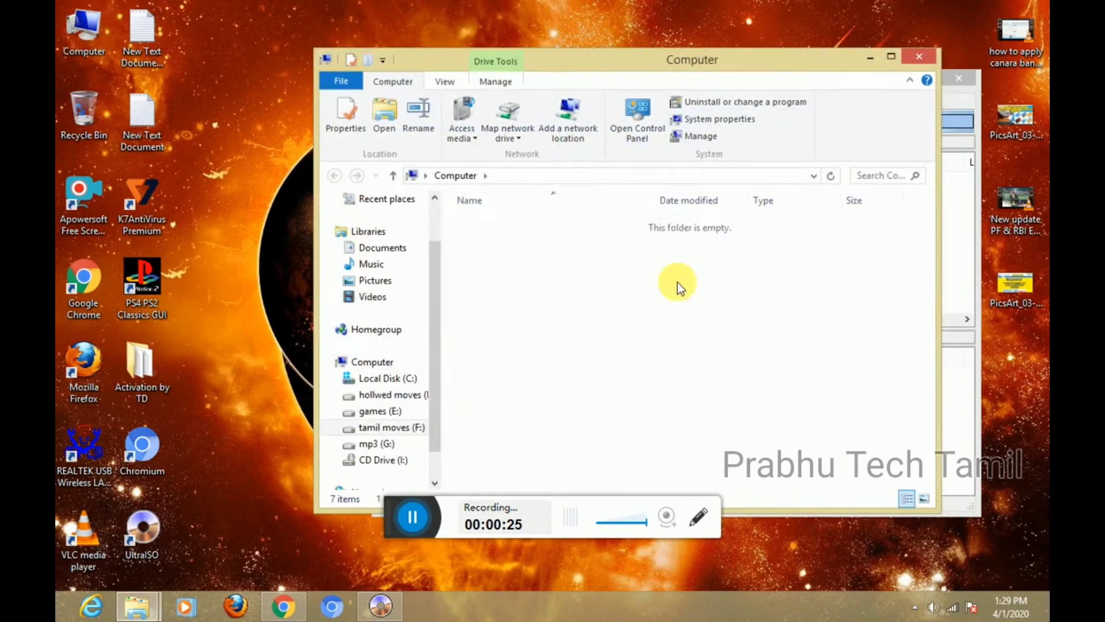
pyautogui.click(380, 410)
pyautogui.click(489, 402)
pyautogui.doubleClick(490, 400)
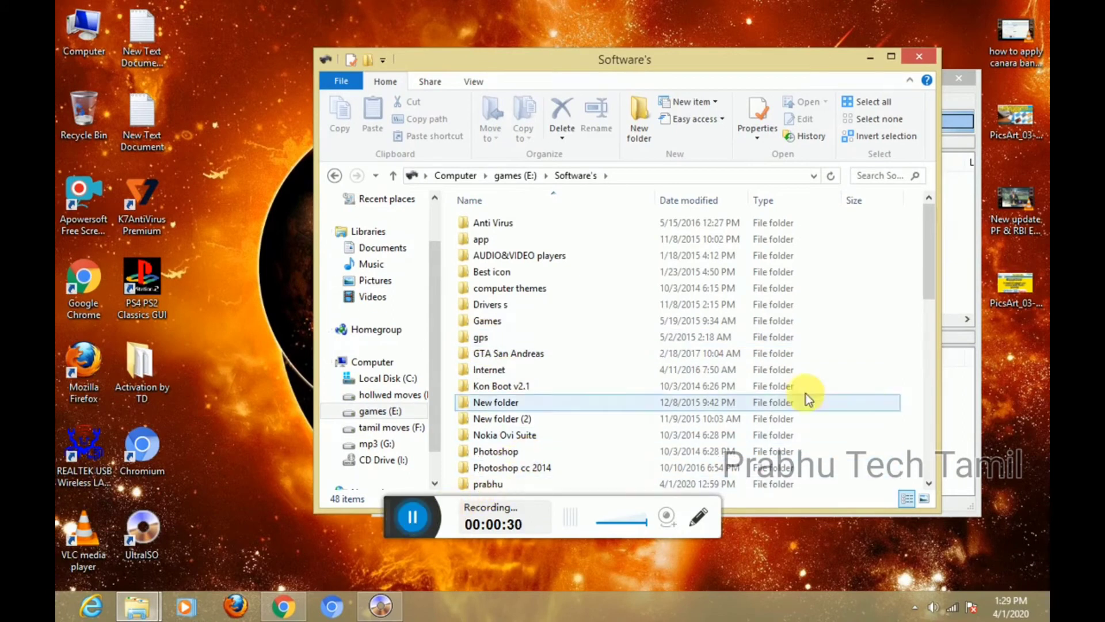
pyautogui.moveTo(930, 292); pyautogui.dragTo(931, 382)
pyautogui.click(526, 306)
pyautogui.doubleClick(526, 307)
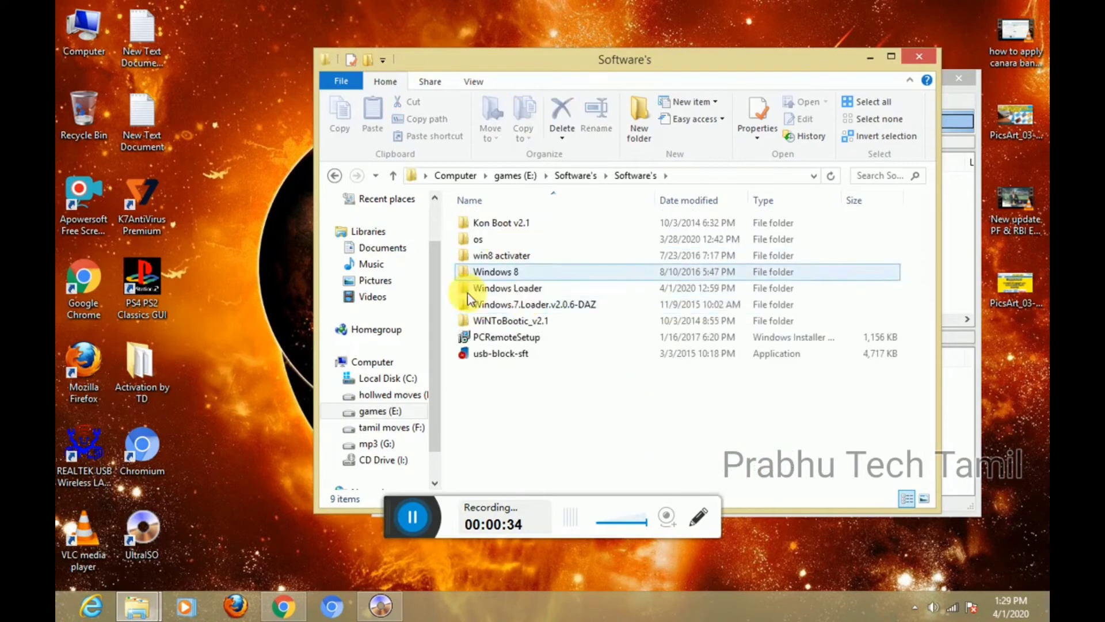
pyautogui.doubleClick(489, 242)
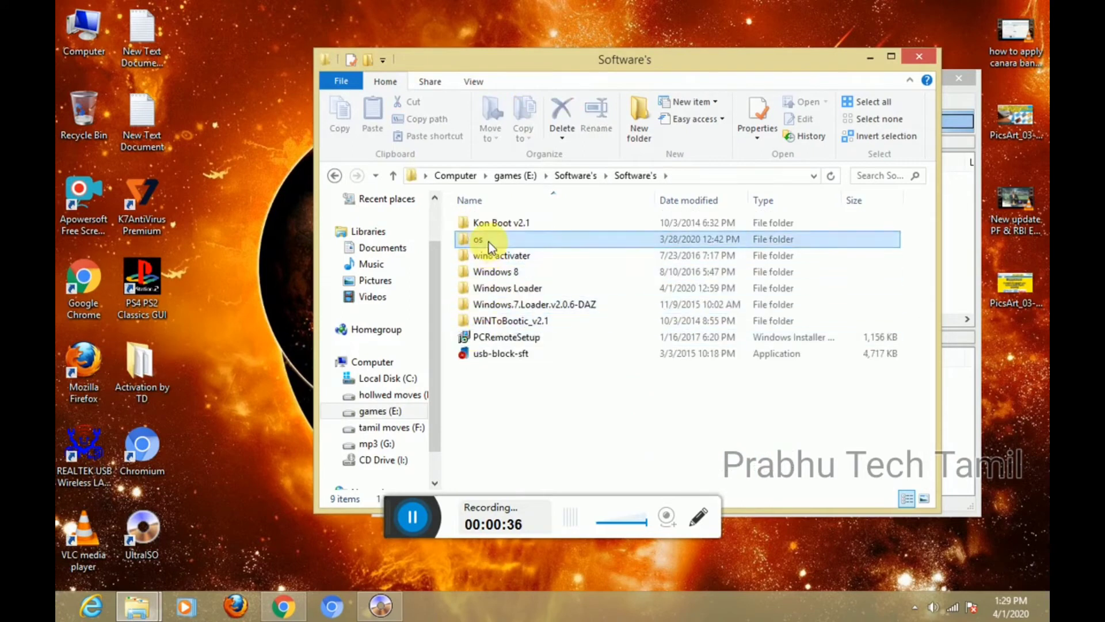
pyautogui.moveTo(403, 62); pyautogui.dragTo(301, 67)
pyautogui.click(421, 327)
pyautogui.doubleClick(421, 327)
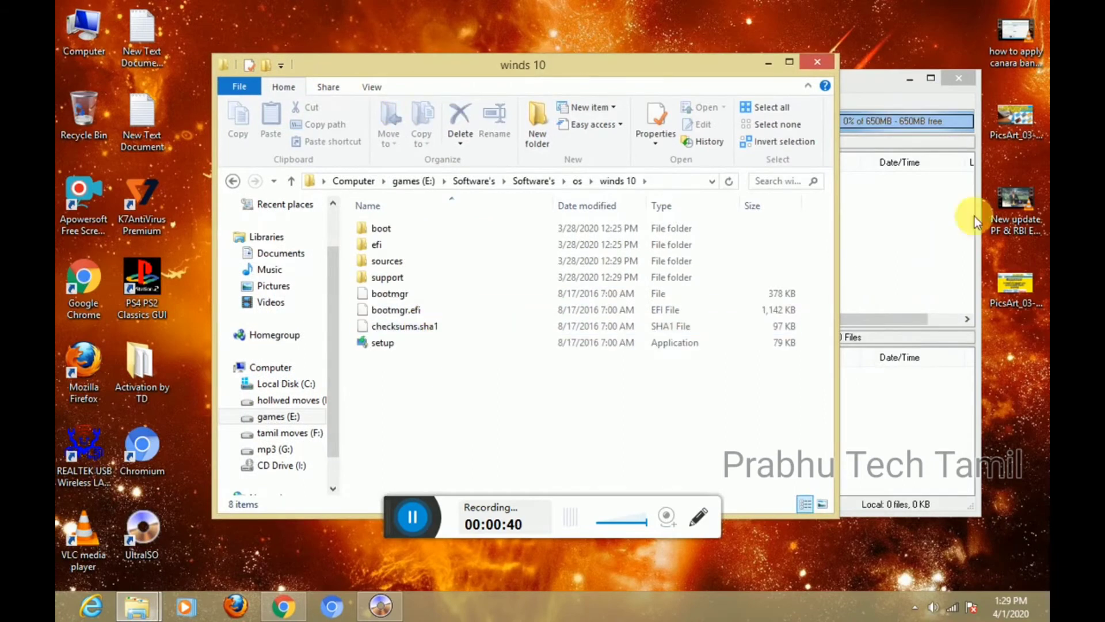
# Place UltraISO beside Explorer and drag all eight winds 10 items into its image pane
pyautogui.click(863, 84)
pyautogui.moveTo(862, 84); pyautogui.dragTo(924, 90)
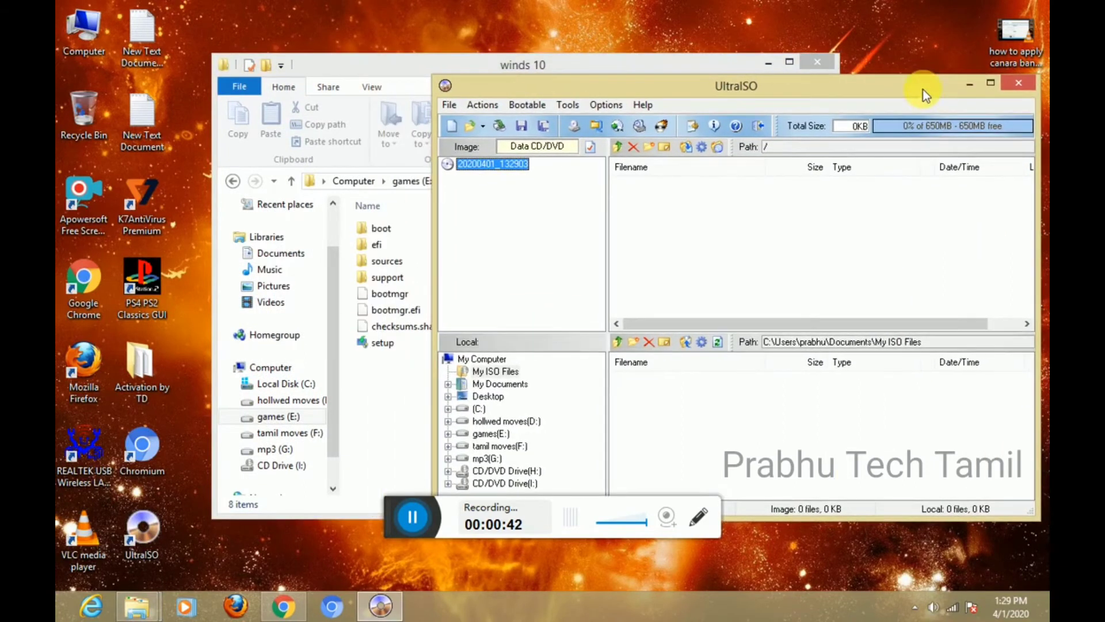
pyautogui.click(354, 344)
pyautogui.moveTo(359, 379); pyautogui.dragTo(431, 210)
pyautogui.moveTo(610, 241); pyautogui.dragTo(922, 243)
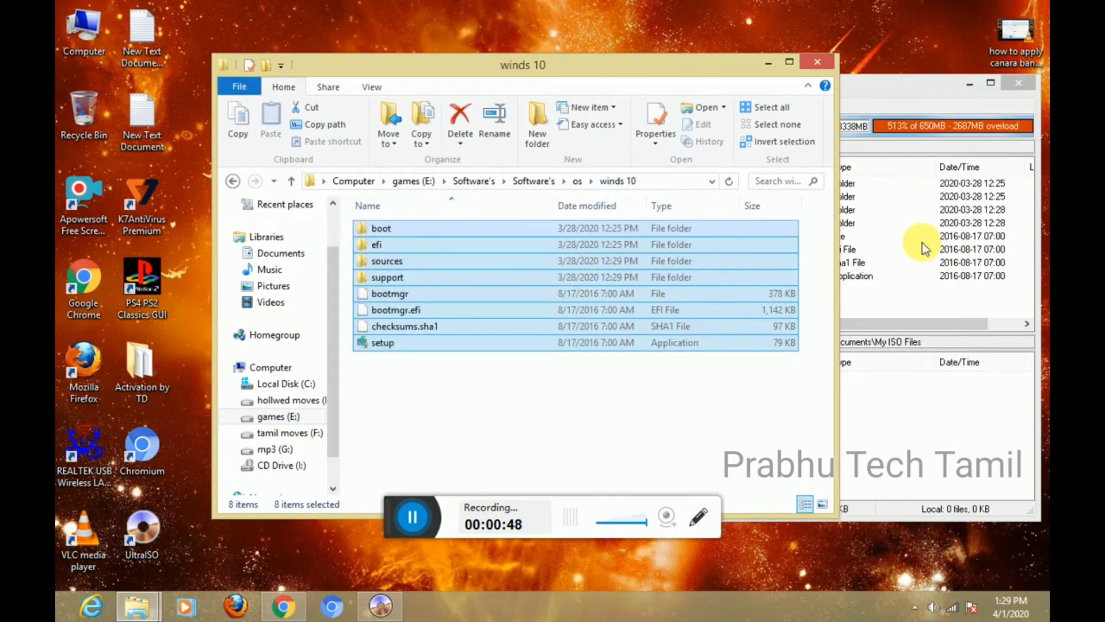
# Save the image as Standard ISO file wid10.iso on the Desktop
pyautogui.click(903, 305)
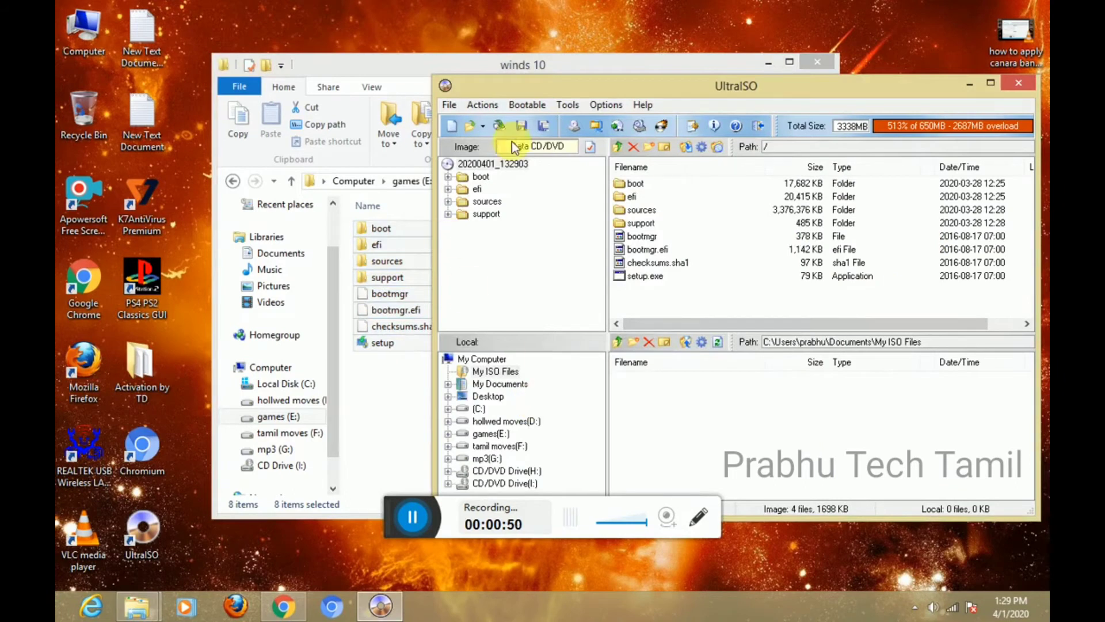
pyautogui.click(460, 129)
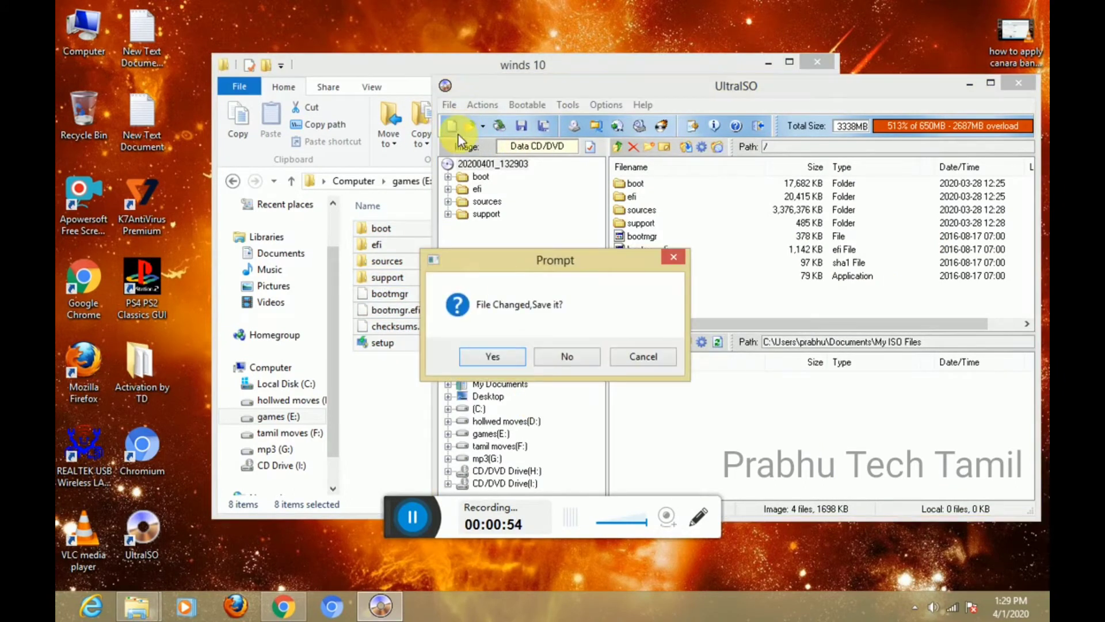
pyautogui.click(493, 357)
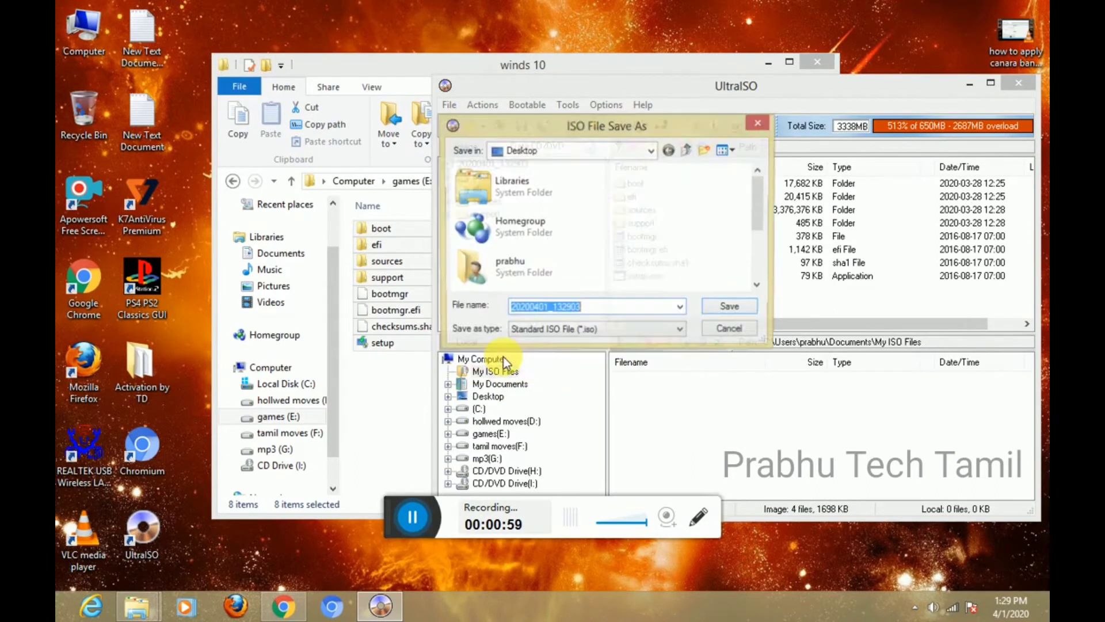
pyautogui.doubleClick(619, 310)
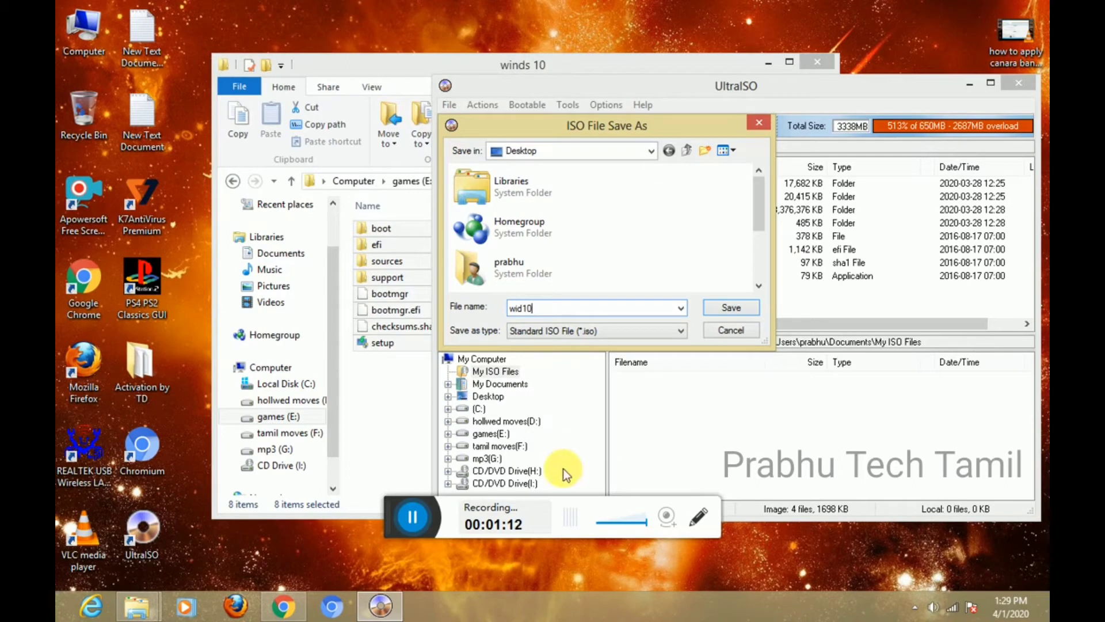
pyautogui.click(609, 333)
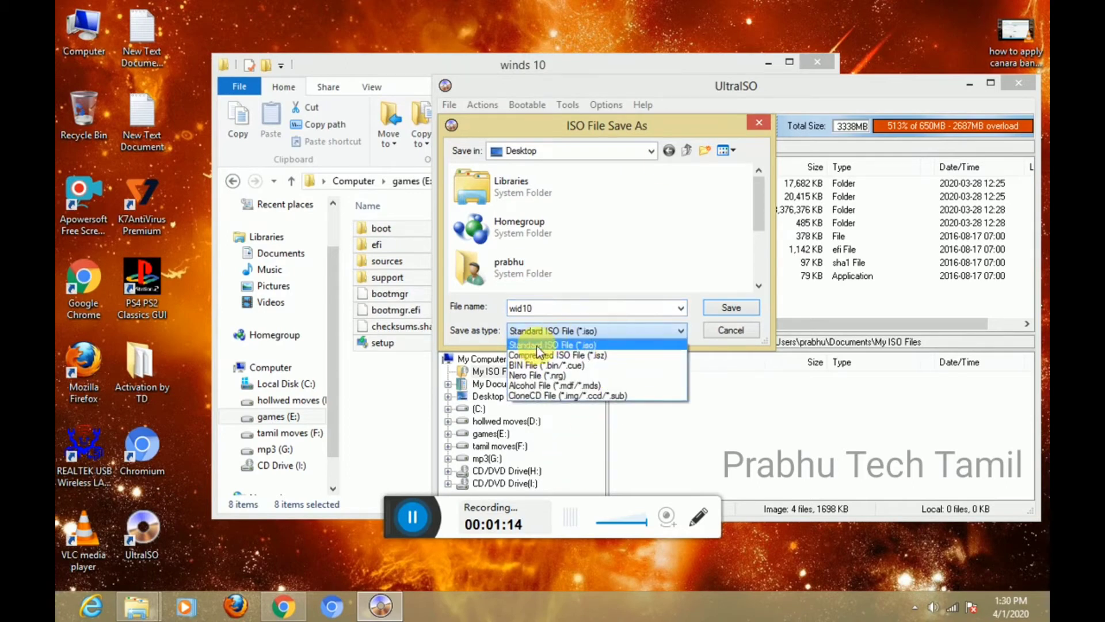
pyautogui.click(577, 345)
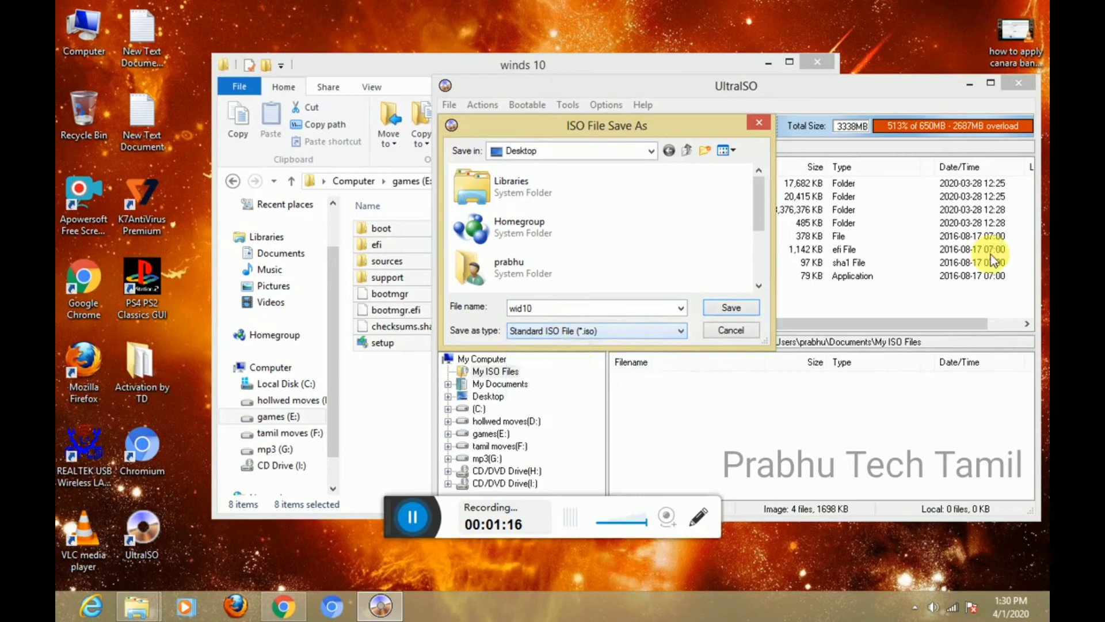
pyautogui.click(729, 310)
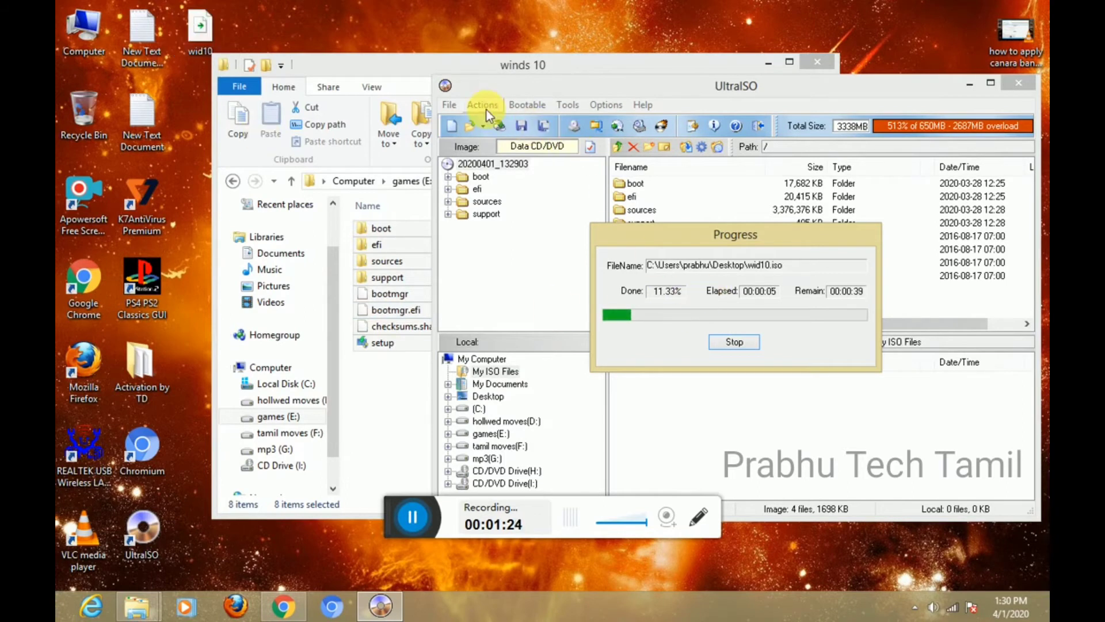
# Close the winds 10 window and navigate the restored Explorer back up to the os folder
pyautogui.click(422, 71)
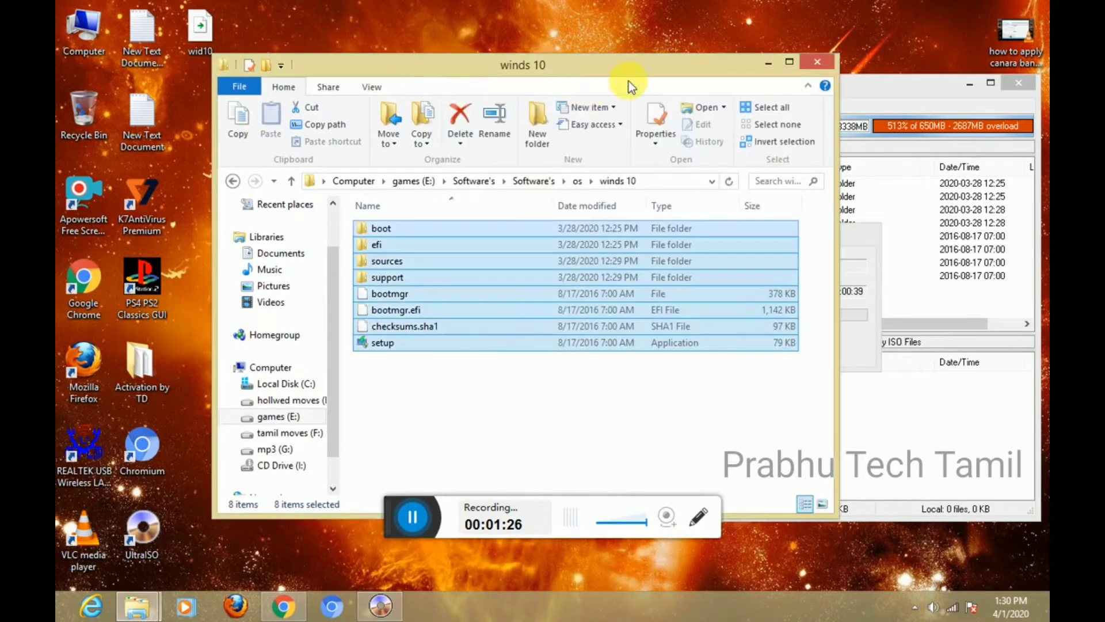
pyautogui.click(831, 60)
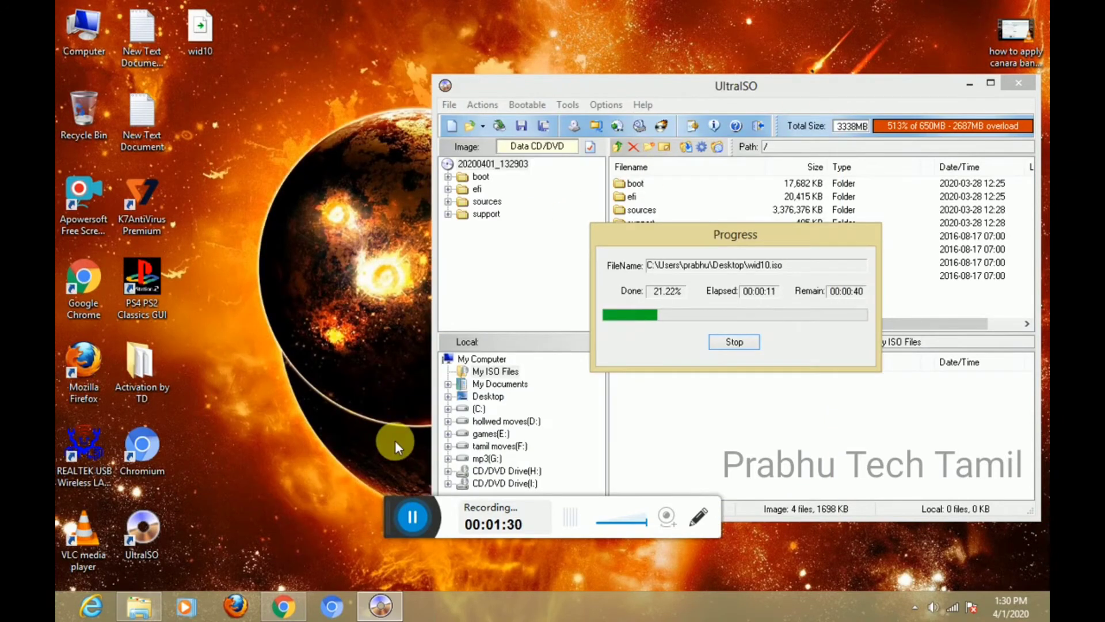
pyautogui.click(138, 605)
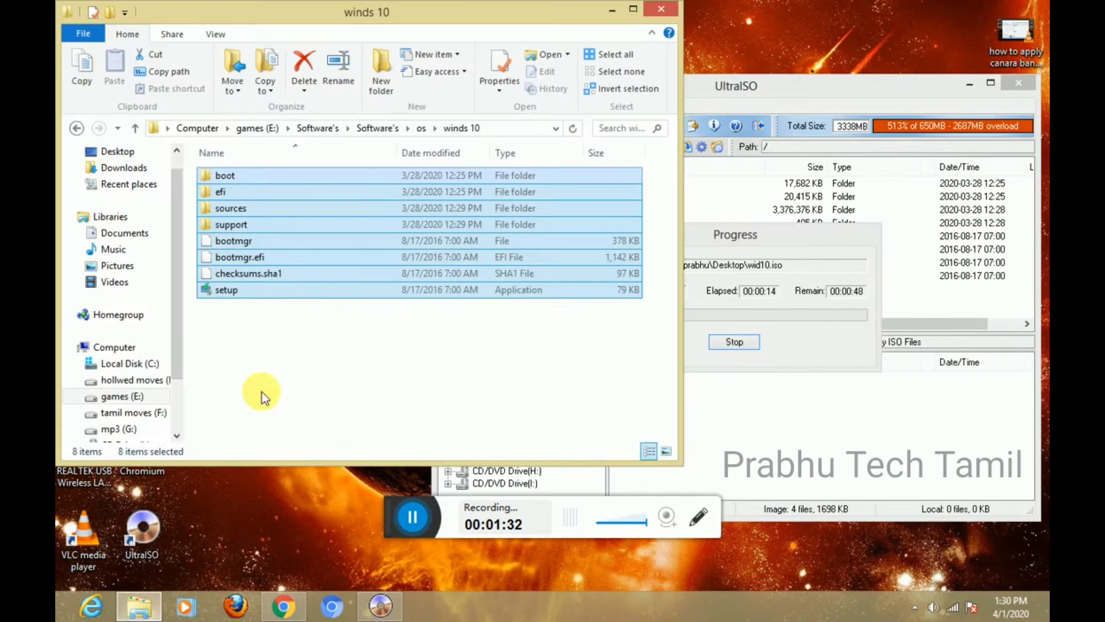
pyautogui.click(115, 414)
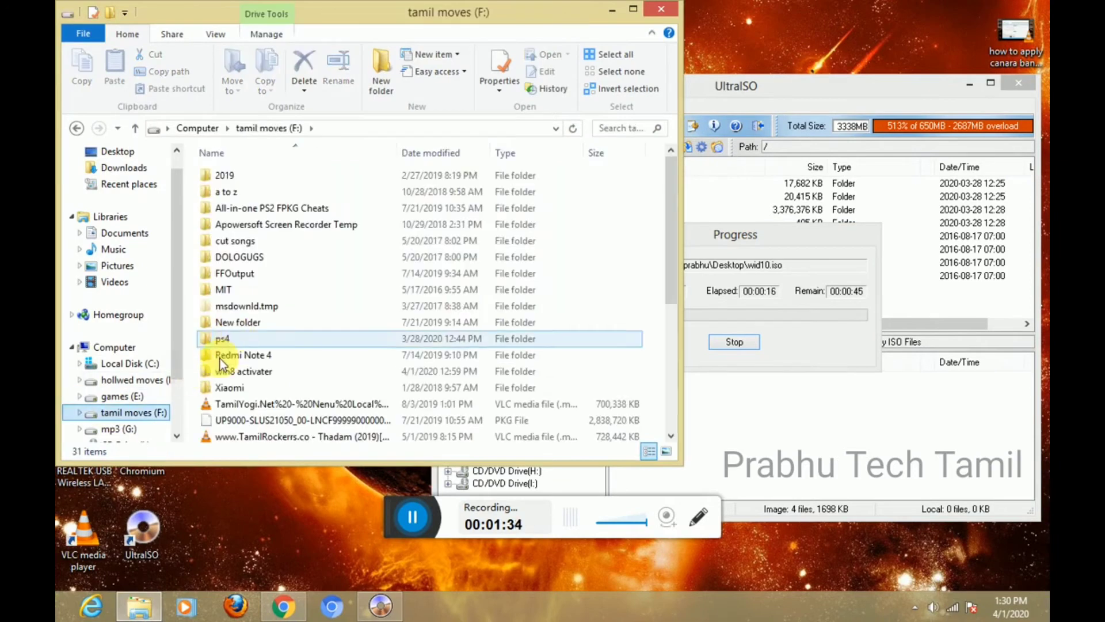
pyautogui.click(74, 129)
pyautogui.click(74, 128)
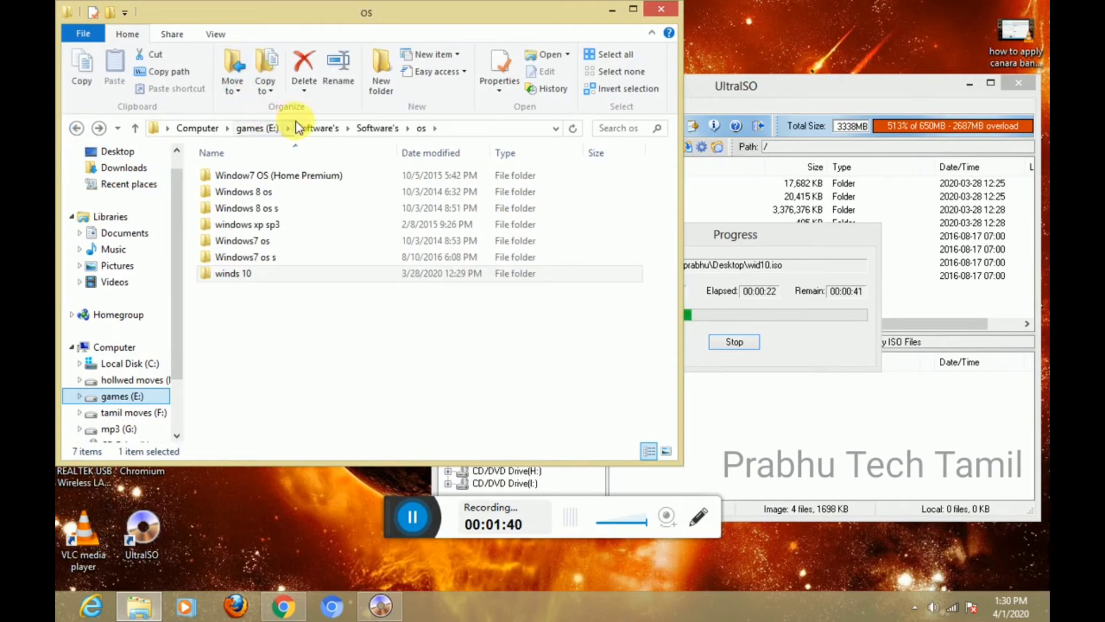
# Open the WiNToBootic_v2.1 folder under Software's and launch the WiNToBootic application
pyautogui.click(385, 128)
pyautogui.click(251, 289)
pyautogui.doubleClick(248, 278)
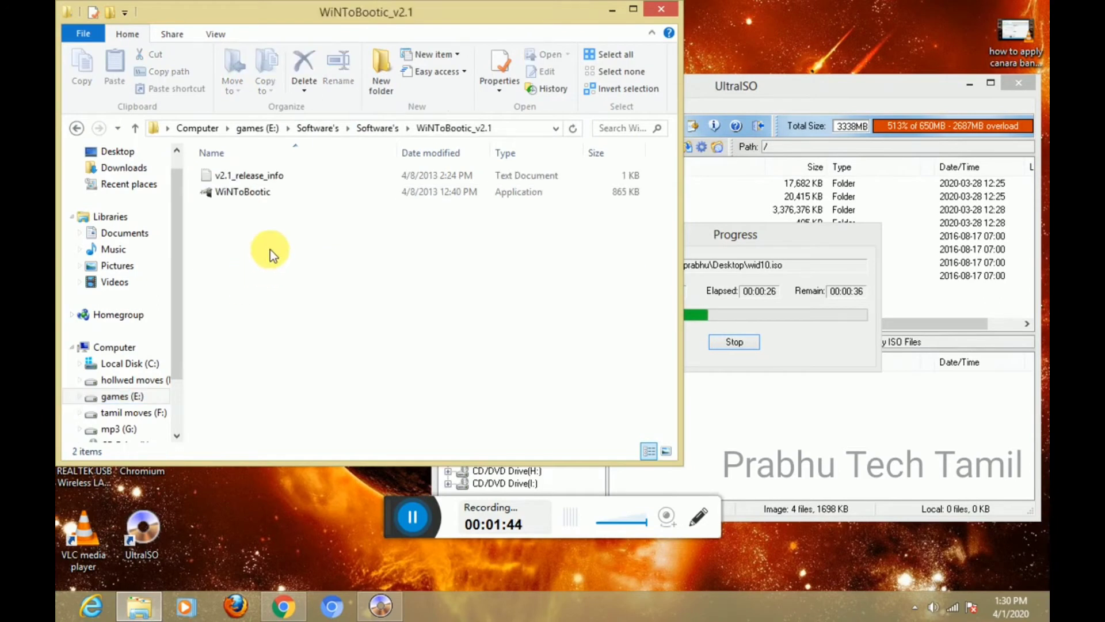
pyautogui.click(293, 199)
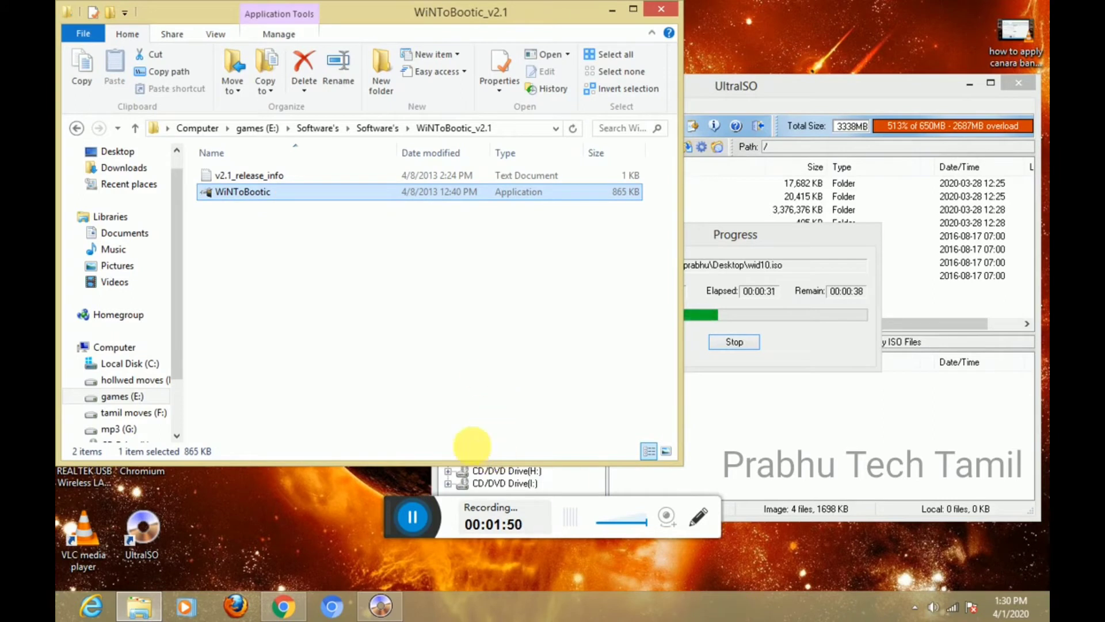
pyautogui.click(609, 9)
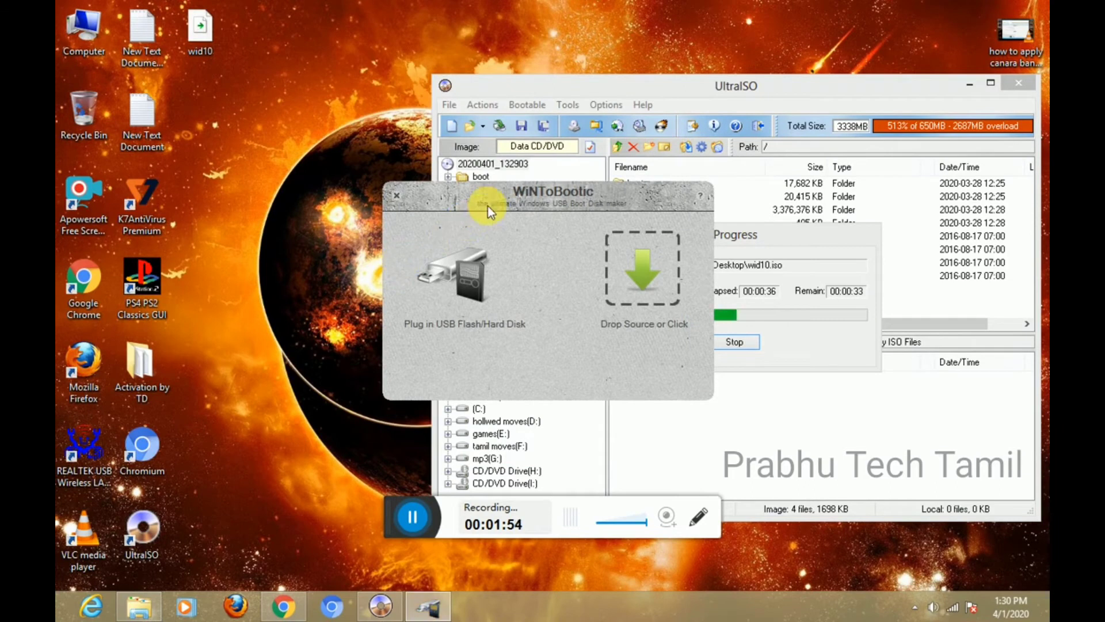
# Close UltraISO once wid10.iso is saved and centre the WiNToBootic window
pyautogui.moveTo(465, 225); pyautogui.dragTo(355, 357)
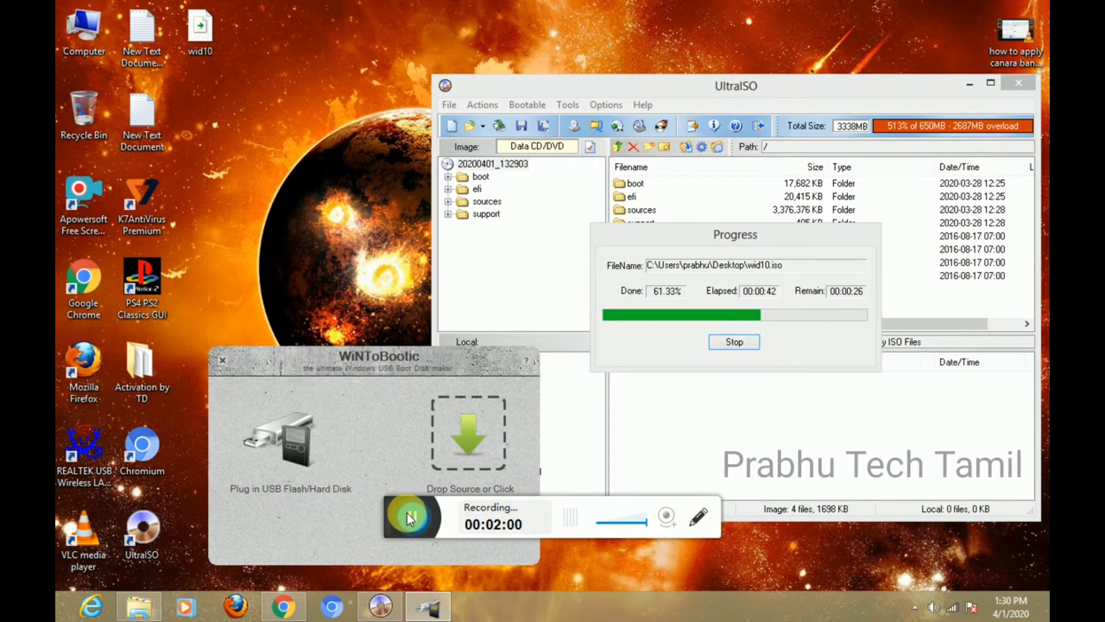
pyautogui.click(381, 519)
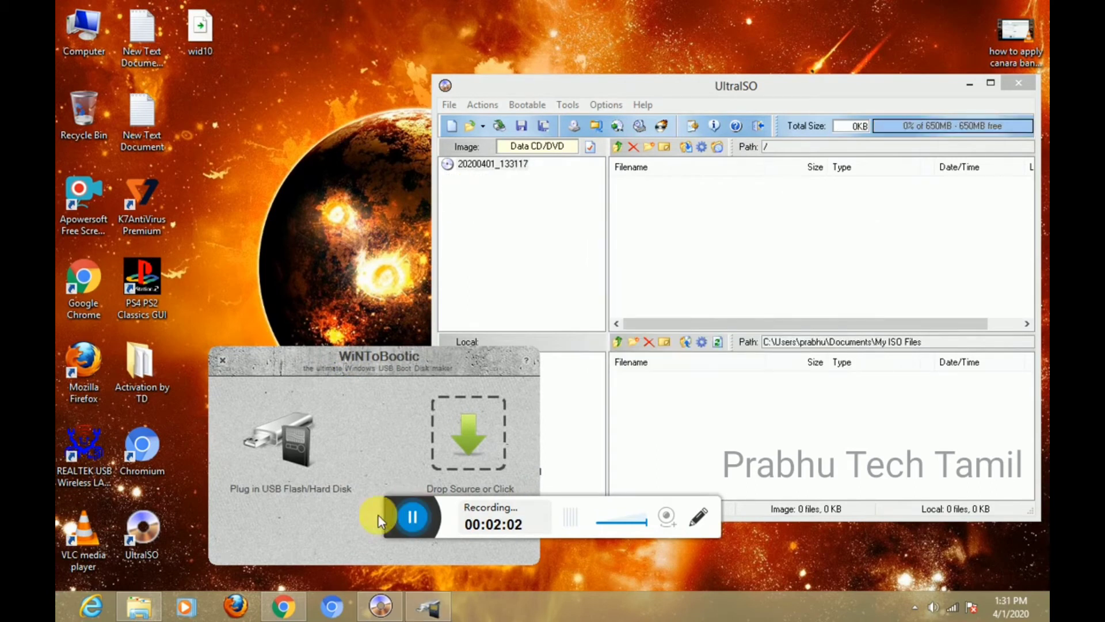
pyautogui.click(1017, 84)
pyautogui.moveTo(410, 356); pyautogui.dragTo(516, 211)
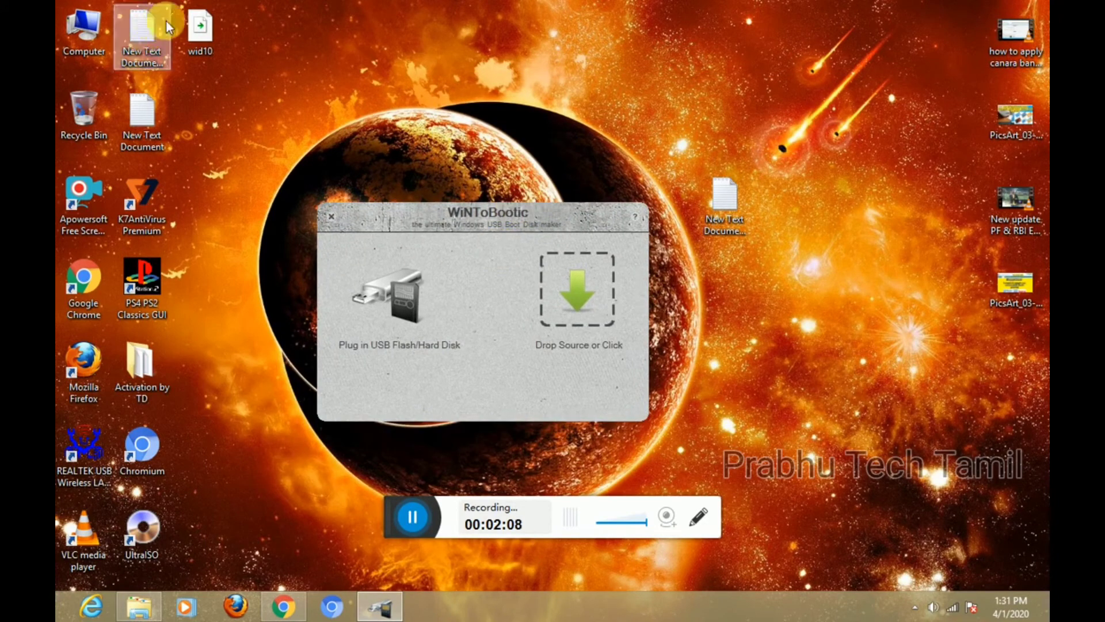
# Load wid10.iso (3,338 MB) as the source and choose USB drive J: as the target
pyautogui.moveTo(200, 26); pyautogui.dragTo(592, 304)
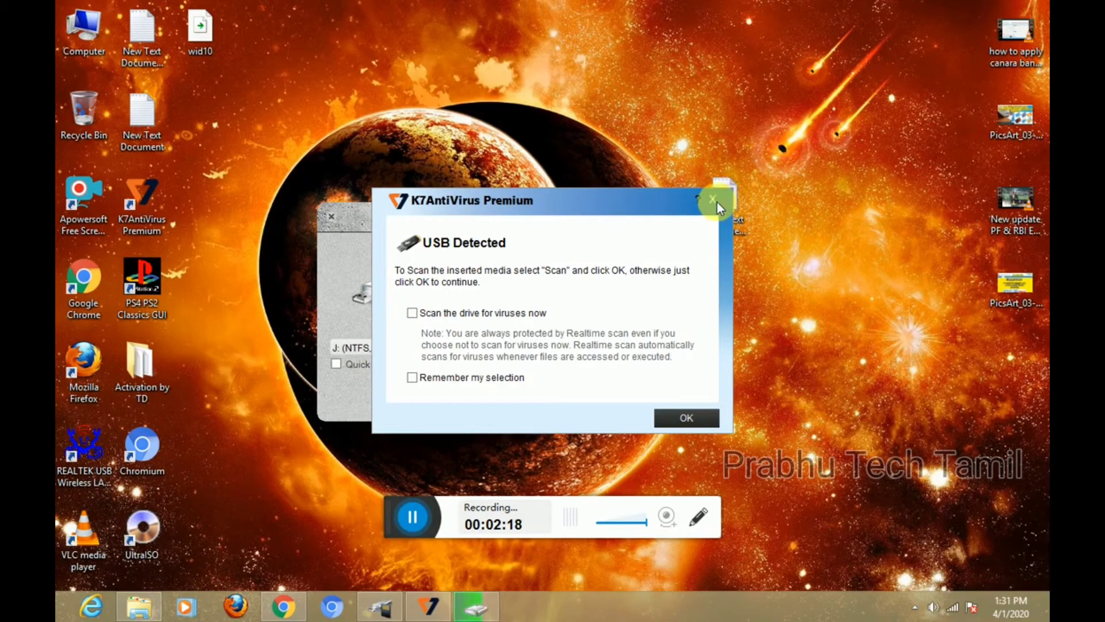
pyautogui.click(715, 201)
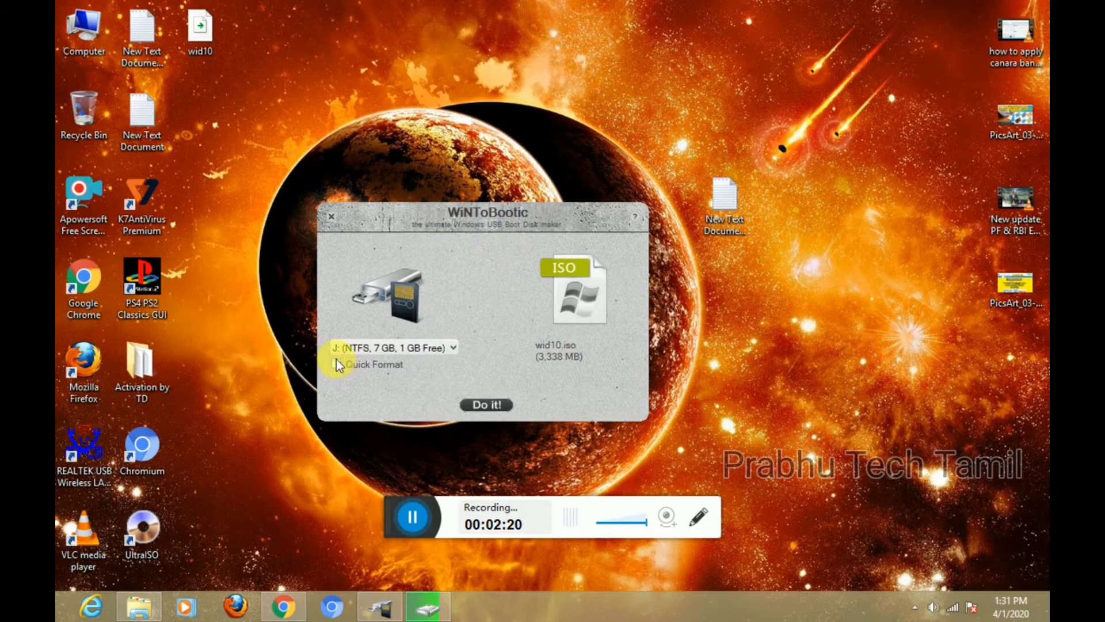
pyautogui.click(363, 349)
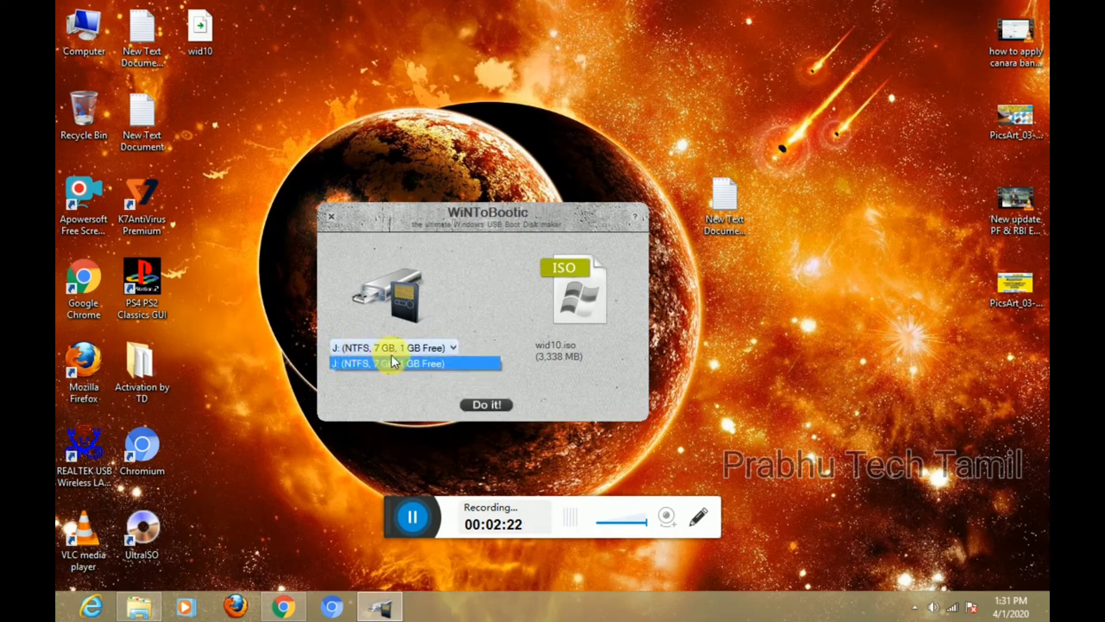
pyautogui.click(389, 363)
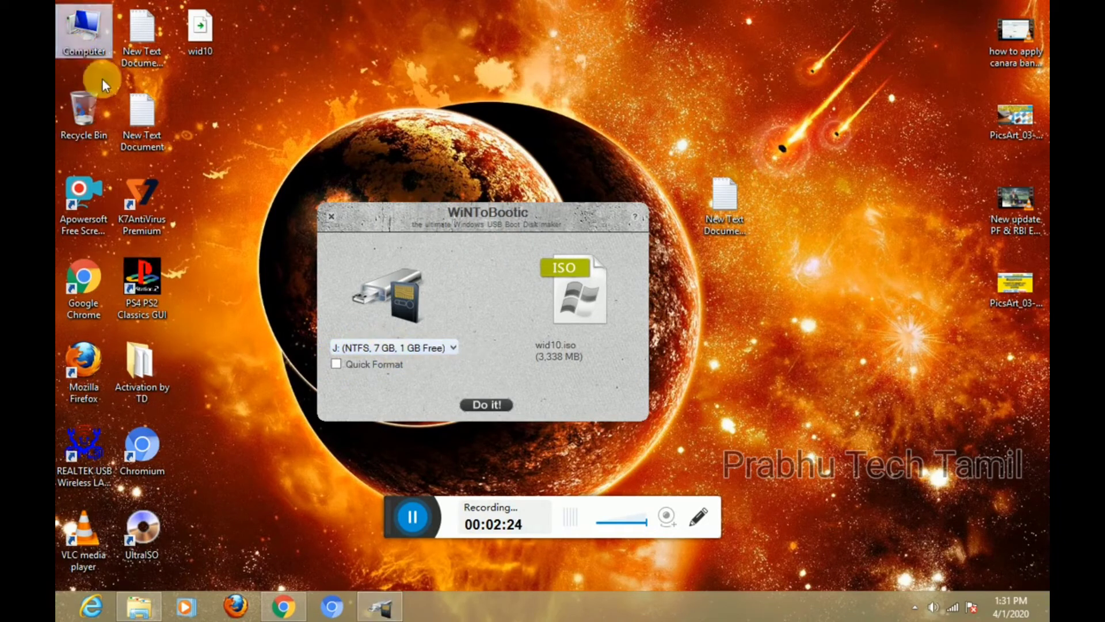
# Move all 8 files from Removable Disk (J:) into a New folder on the desktop
pyautogui.doubleClick(85, 46)
pyautogui.doubleClick(514, 447)
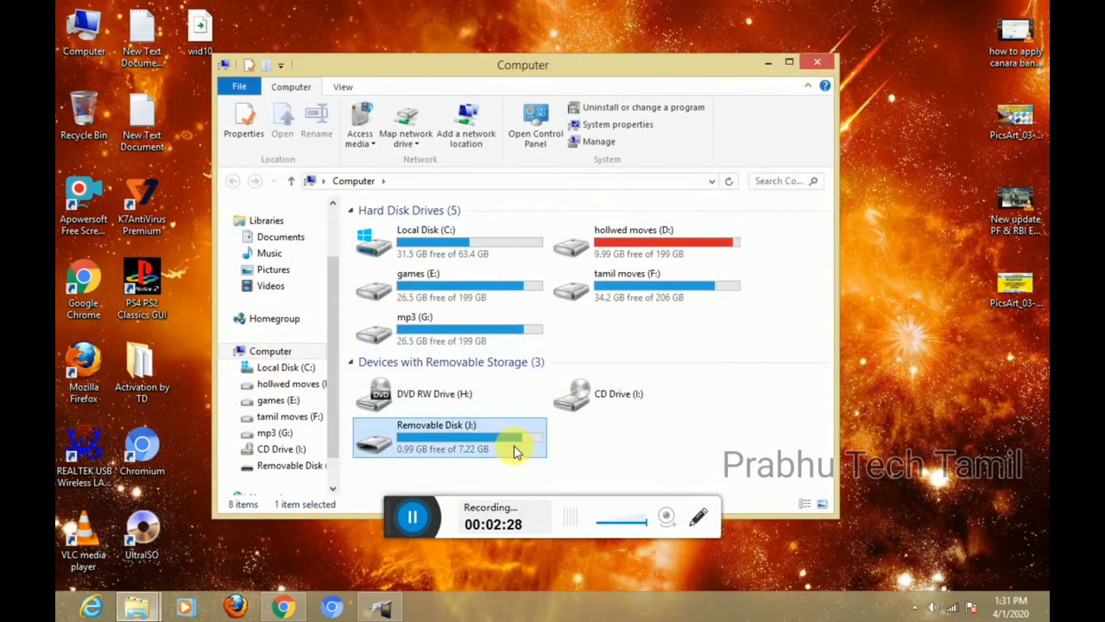
pyautogui.moveTo(441, 423); pyautogui.dragTo(479, 226)
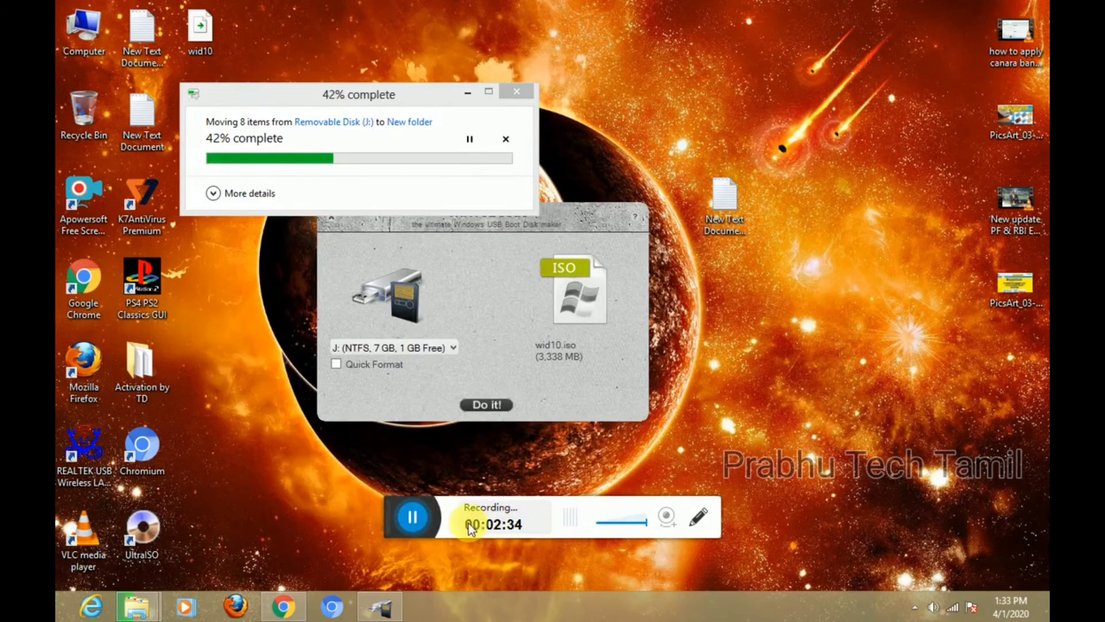
pyautogui.click(412, 517)
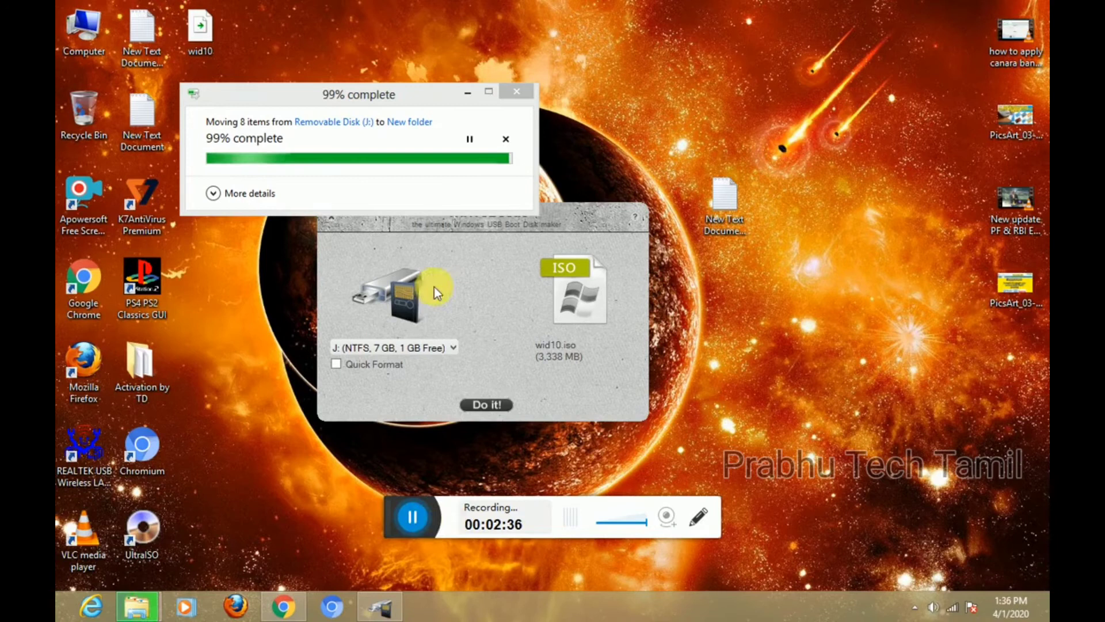
# With Quick Format on and J: as target, run Do it! and accept both erase warnings
pyautogui.click(338, 365)
pyautogui.click(396, 352)
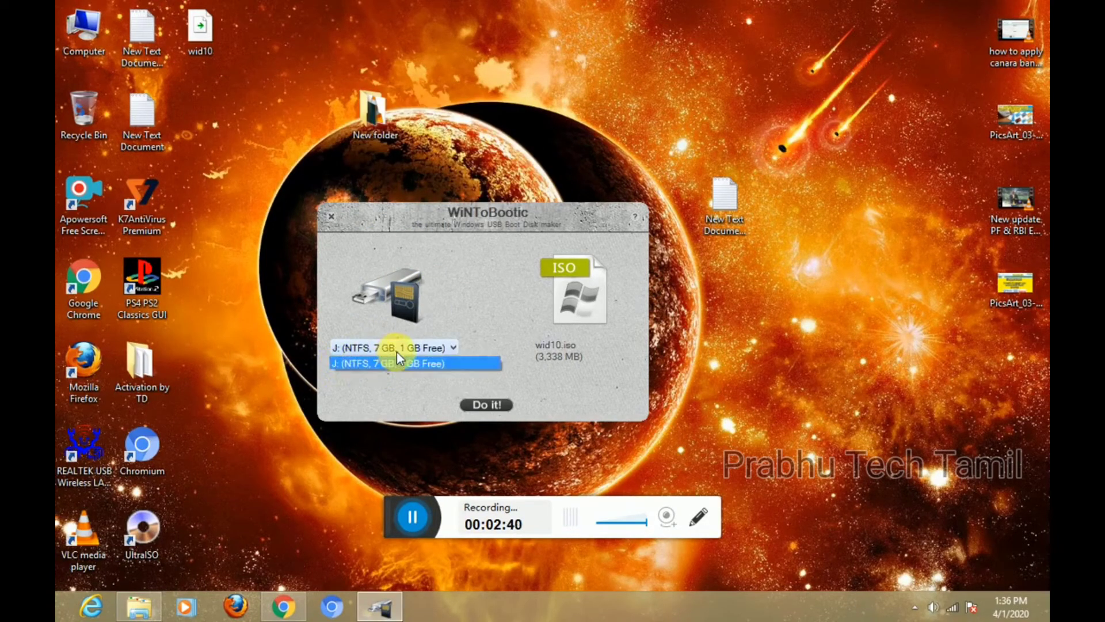
pyautogui.click(400, 363)
pyautogui.click(487, 405)
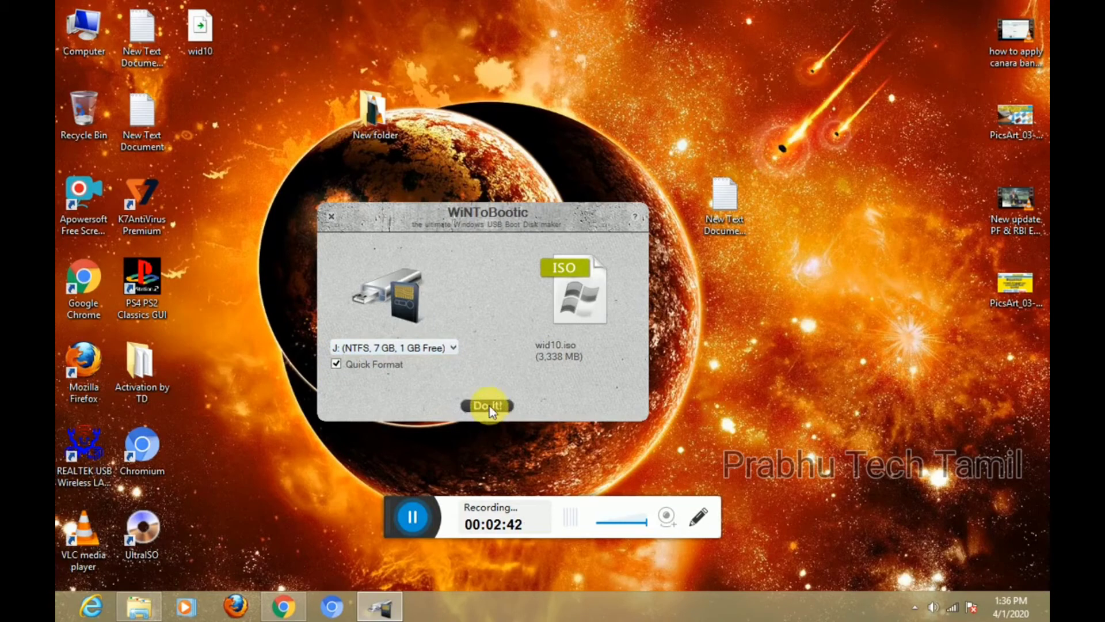
pyautogui.click(530, 357)
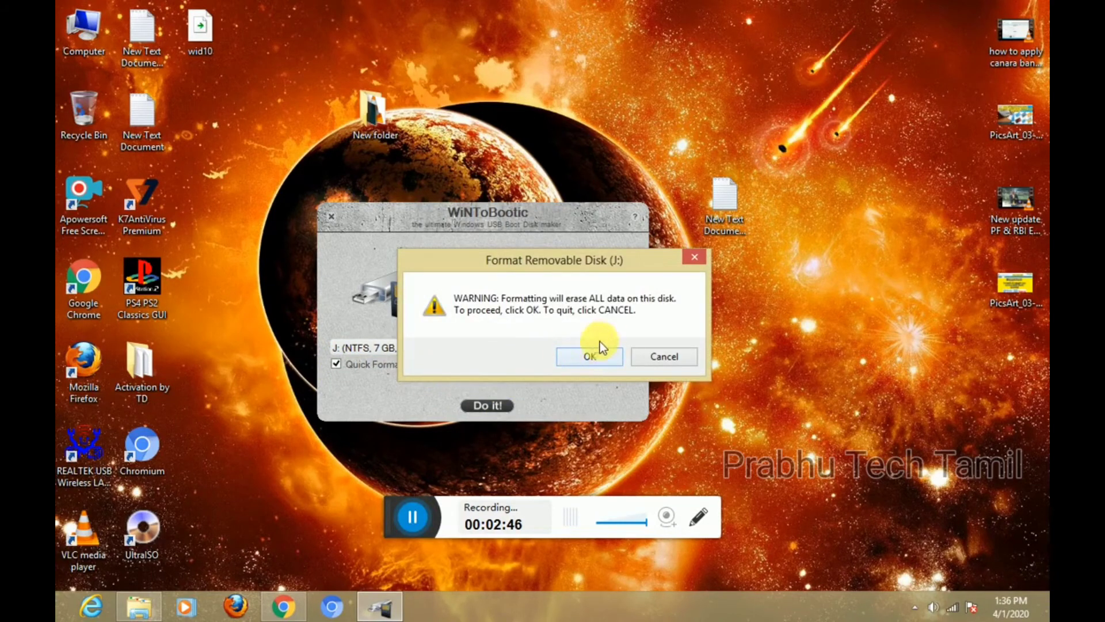
pyautogui.click(594, 354)
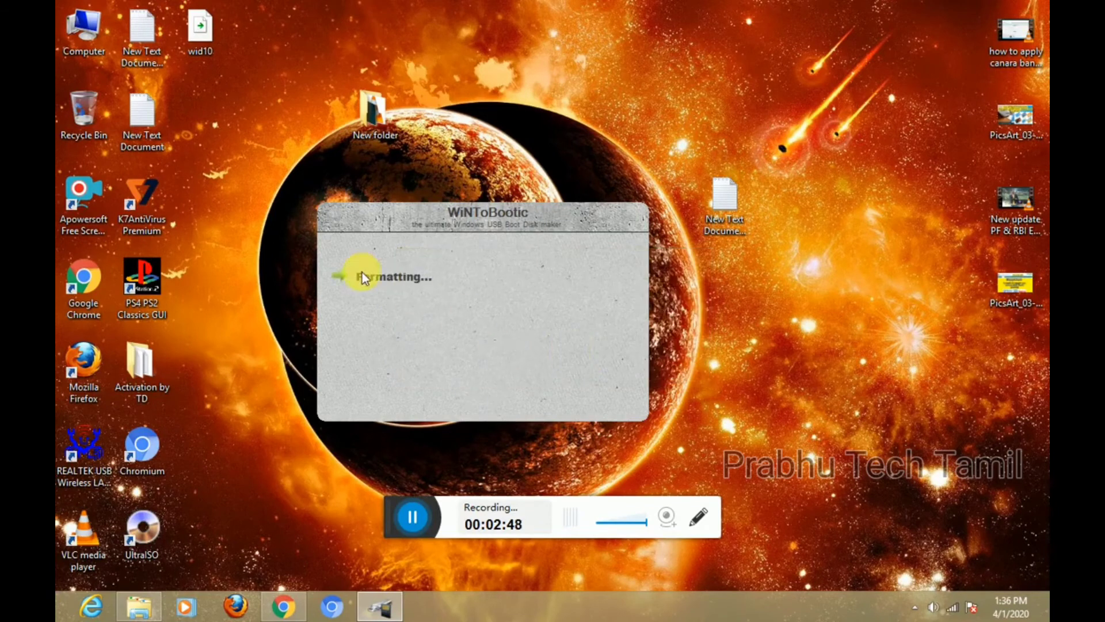